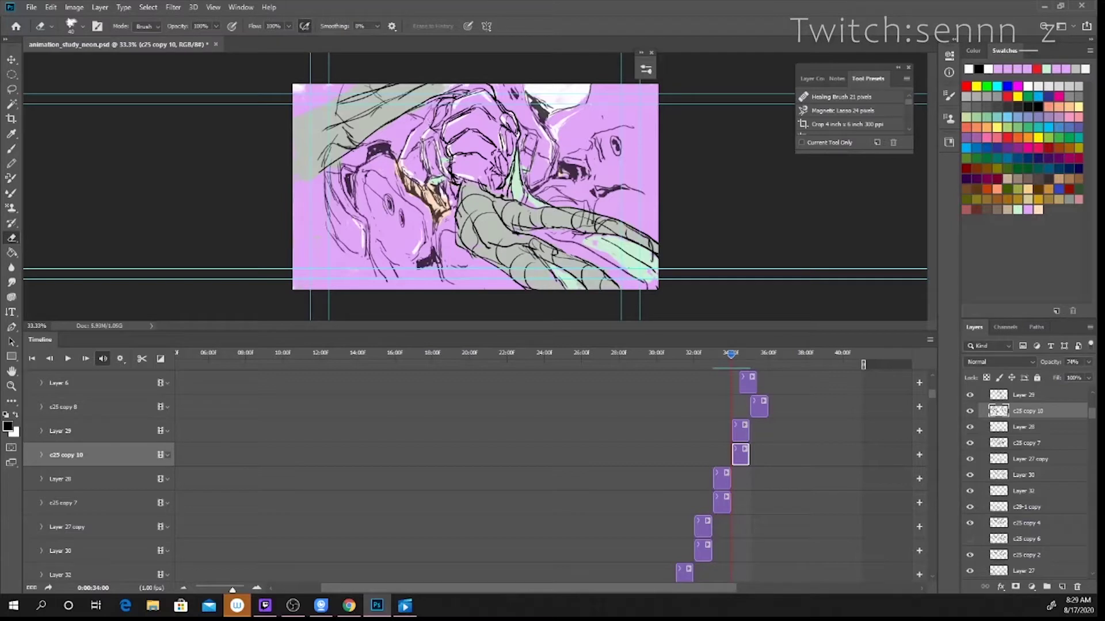
Ink the contour lines of the tentacles in the frame's upper-left corner on Layer 29 with the Brush.
key(alt+Tab)
key(b)
key(e)
click(744, 436)
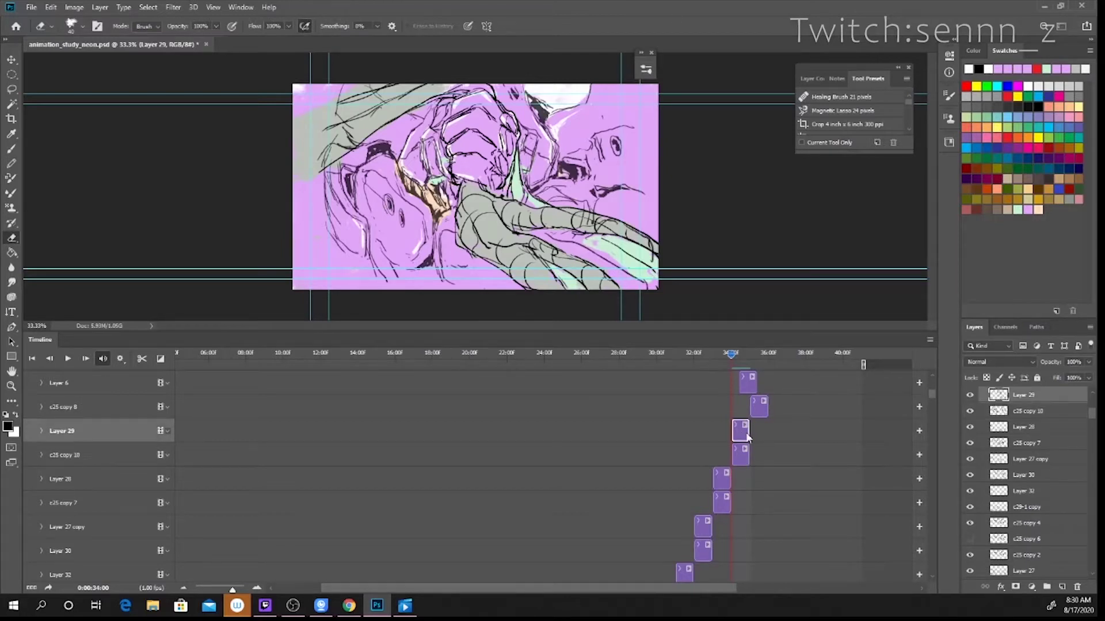
key(b)
mouse_move(299, 110)
mouse_down()
mouse_move(301, 126)
mouse_move(306, 106)
mouse_up()
drag(324, 104, 328, 128)
drag(342, 151, 296, 182)
drag(375, 85, 303, 109)
drag(302, 142, 314, 173)
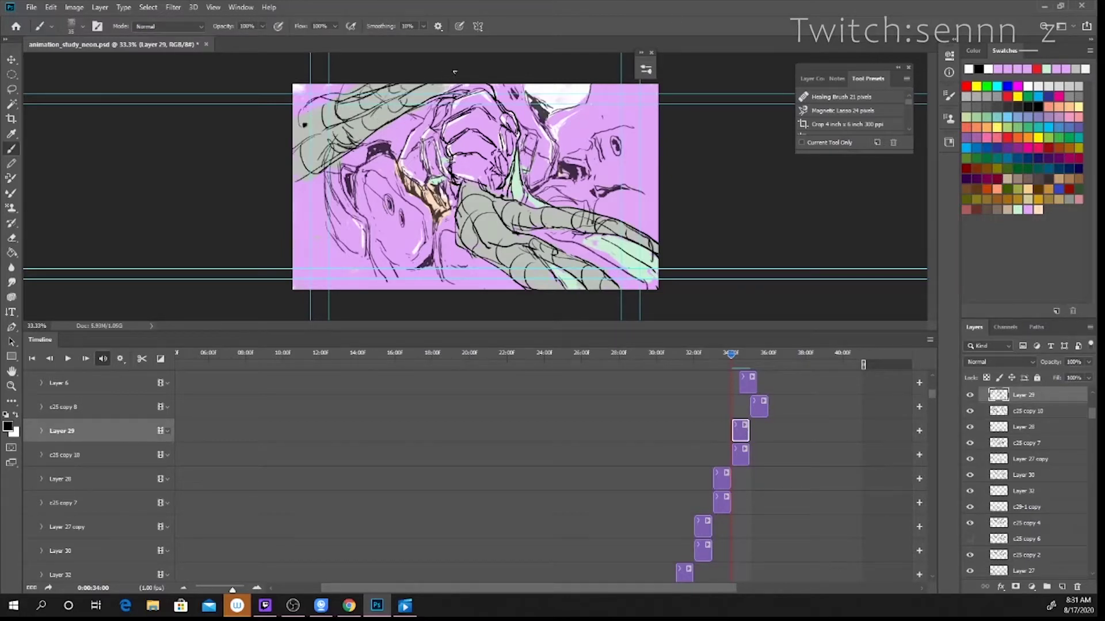
key(alt+[)
key(e)
key(alt+])
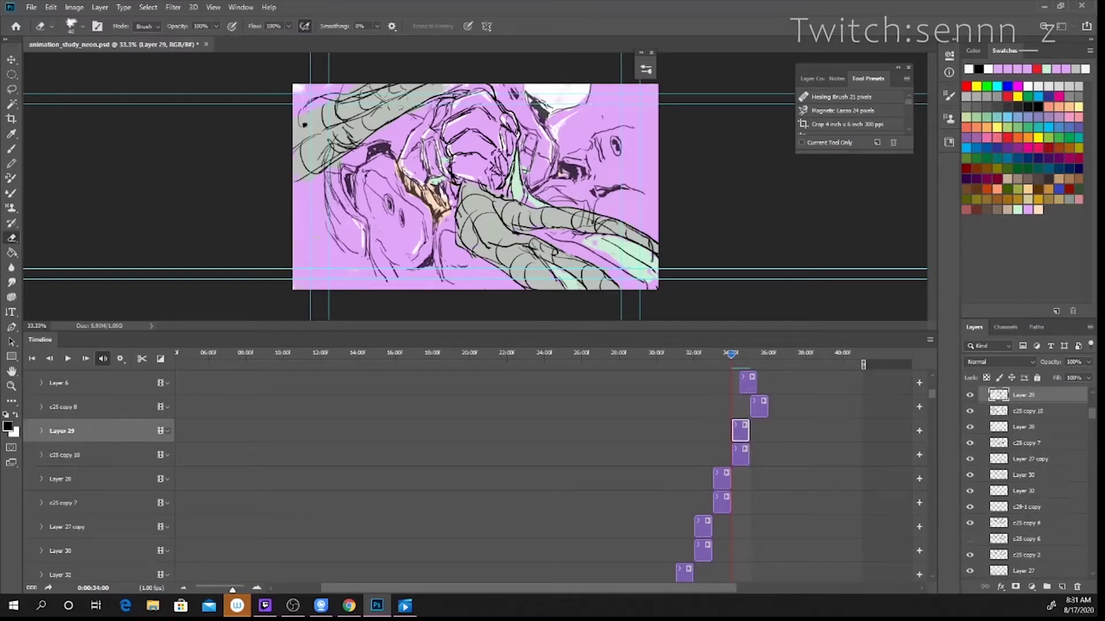
key(b)
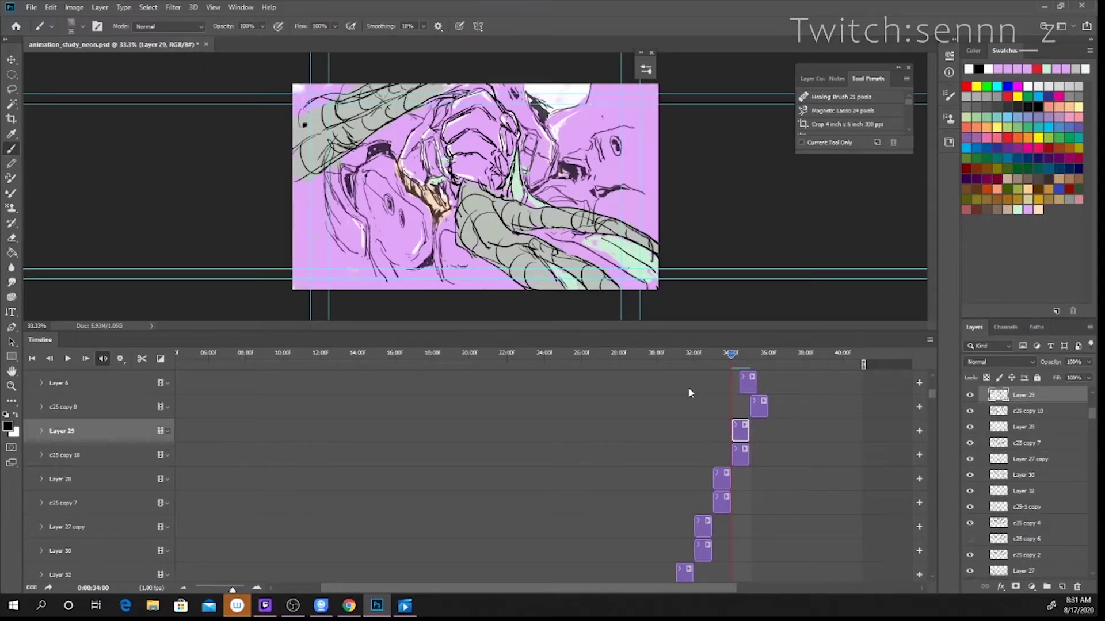
key(e)
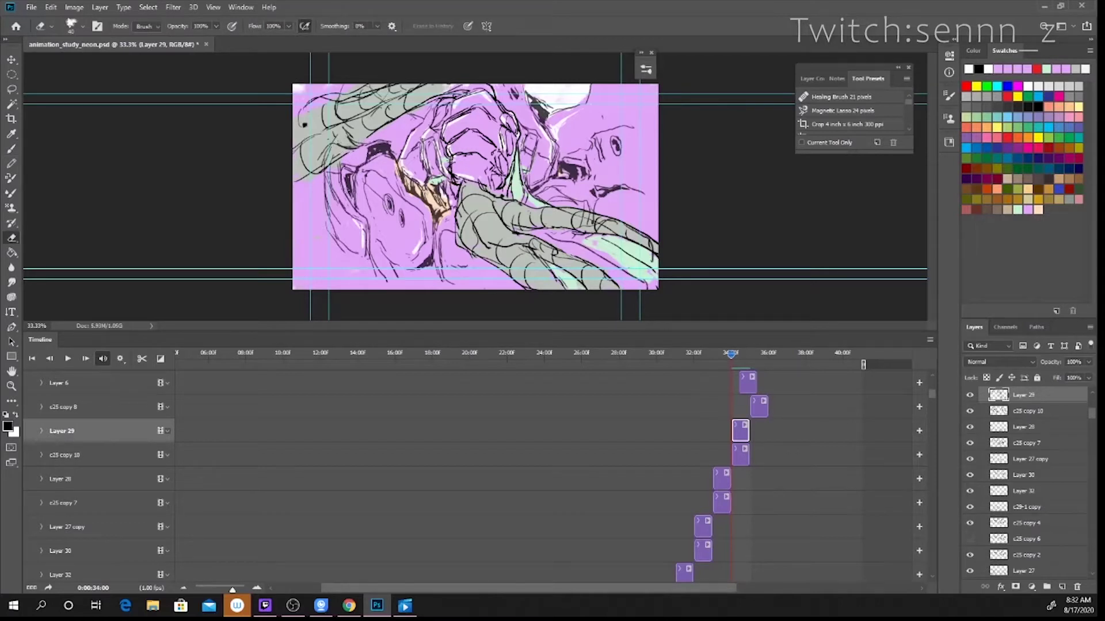
key(alt+Tab)
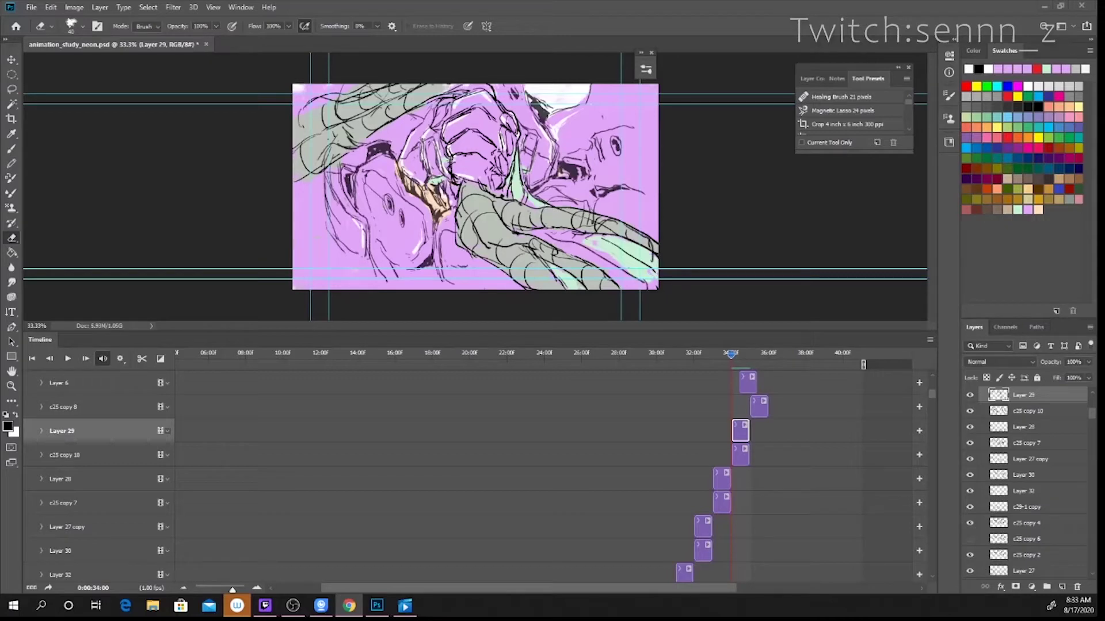
key(alt+Tab)
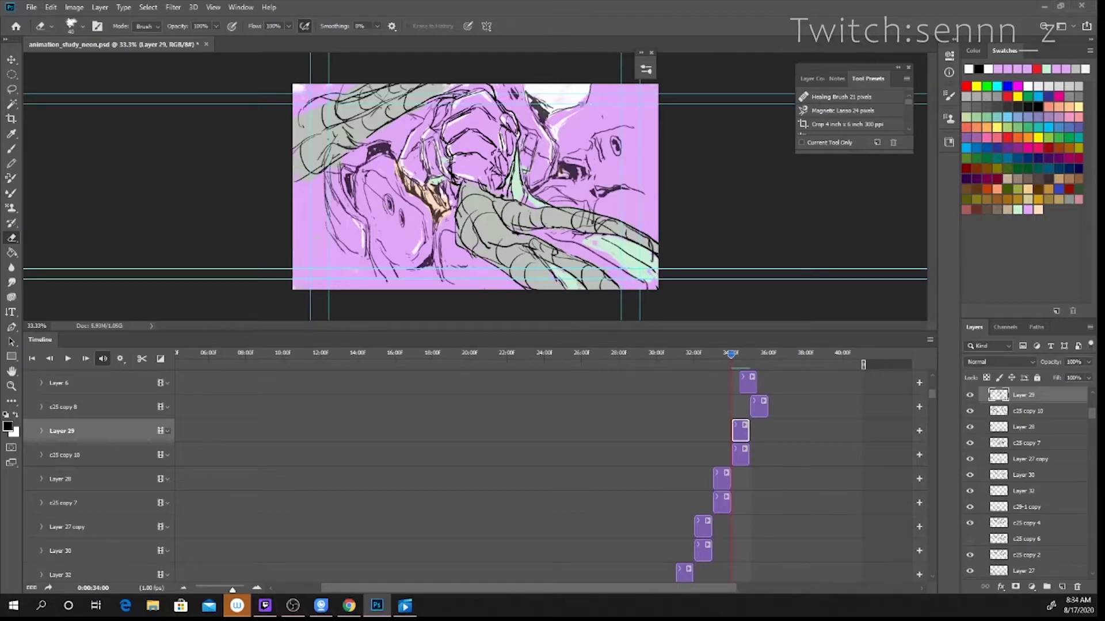
Add a new layer above Layer 29 and brush streak lines along the lower grey tentacles.
mouse_move(730, 353)
mouse_down()
mouse_move(770, 345)
mouse_move(733, 357)
mouse_up()
click(1061, 587)
key(b)
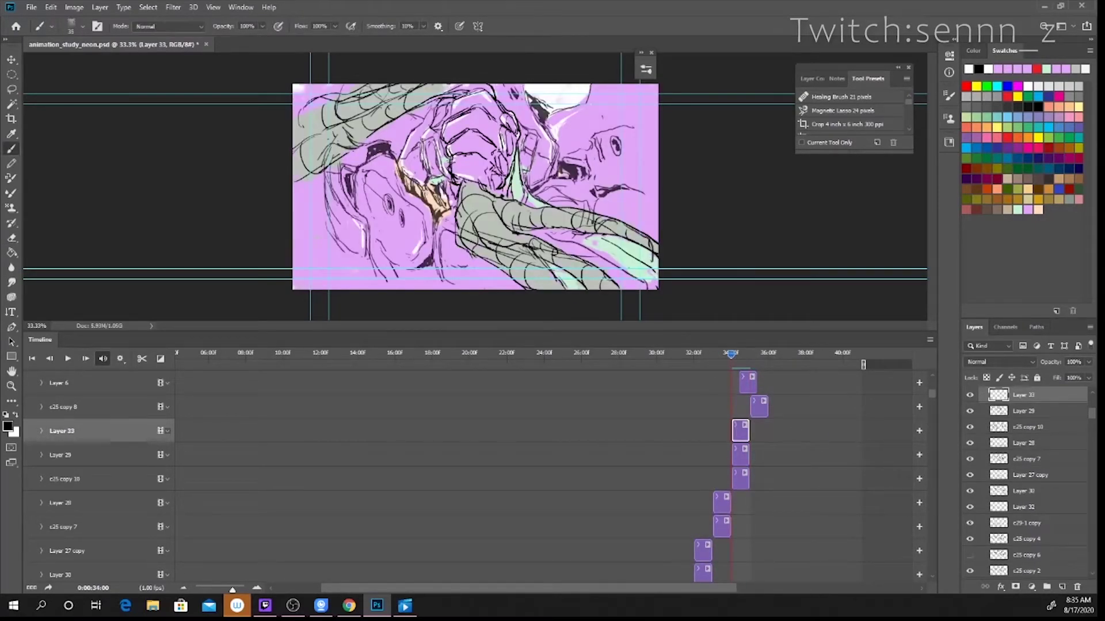
Apply the Motion Blur filter to the streak lines on the new layer.
click(173, 7)
mouse_move(230, 136)
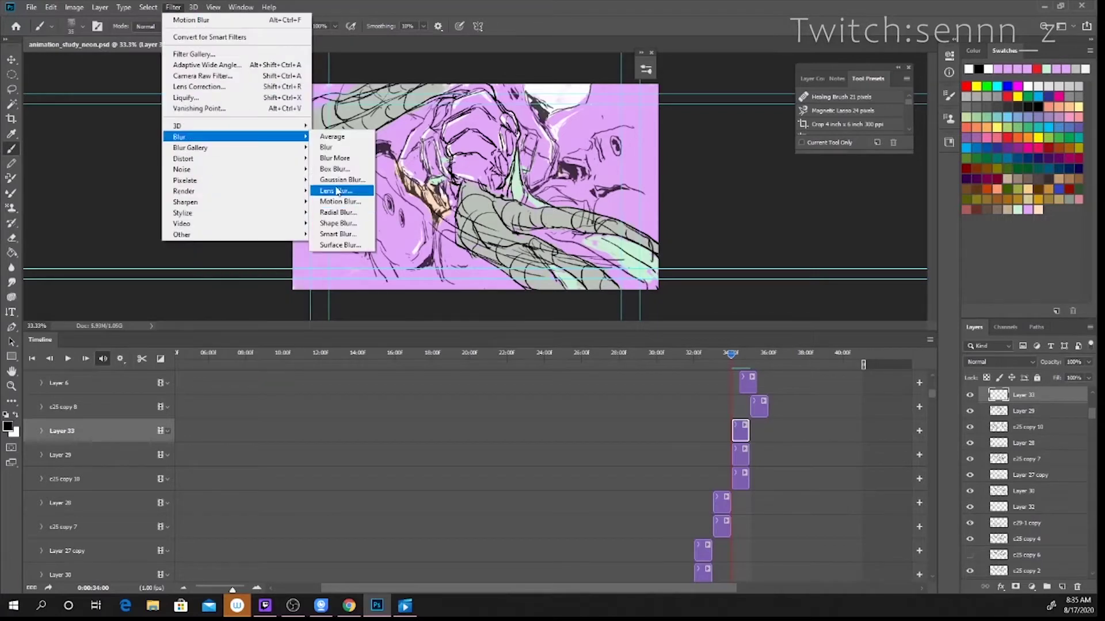
click(339, 201)
drag(788, 458, 794, 453)
click(836, 309)
Transform the blurred streaks by rotating and scaling them to follow the lower tentacle.
key(ctrl+t)
drag(624, 222, 626, 254)
drag(600, 245, 574, 323)
drag(552, 276, 639, 226)
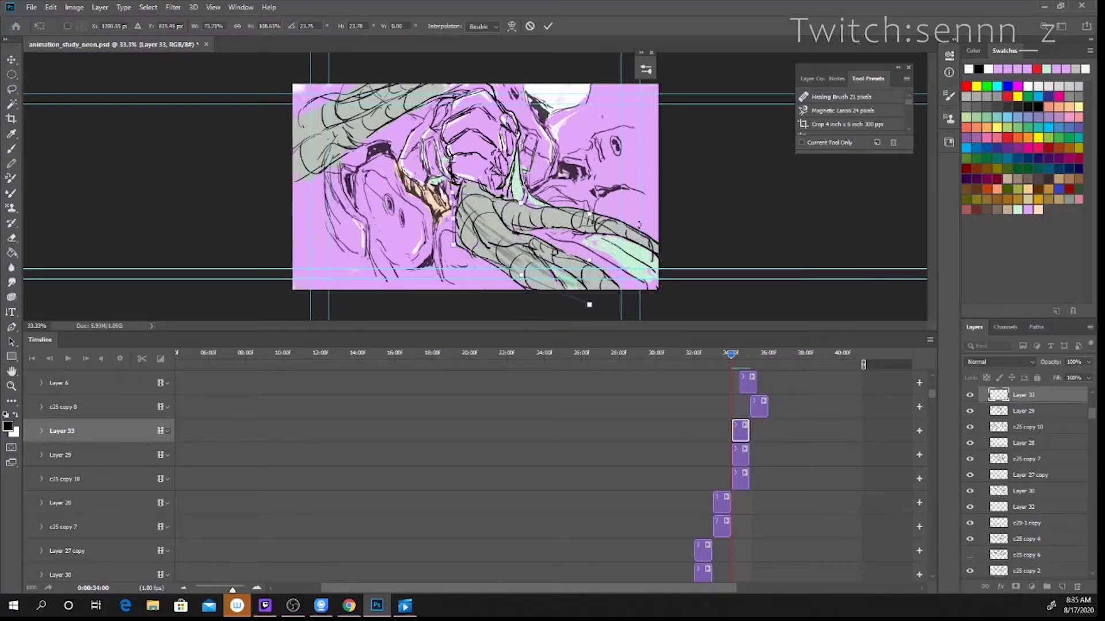
key(Return)
key(b)
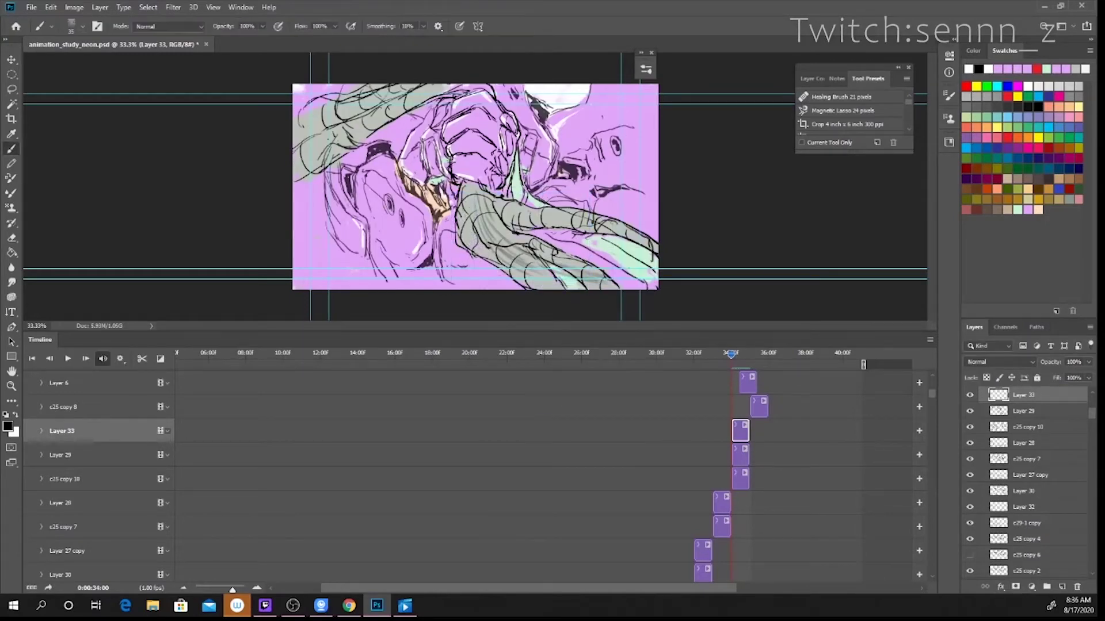
Reshape the blurred streaks so they extend further along the lower tentacle.
key(ctrl+t)
right_click(567, 245)
click(633, 319)
mouse_move(567, 284)
mouse_down()
mouse_move(562, 316)
mouse_move(546, 305)
mouse_up()
key(Return)
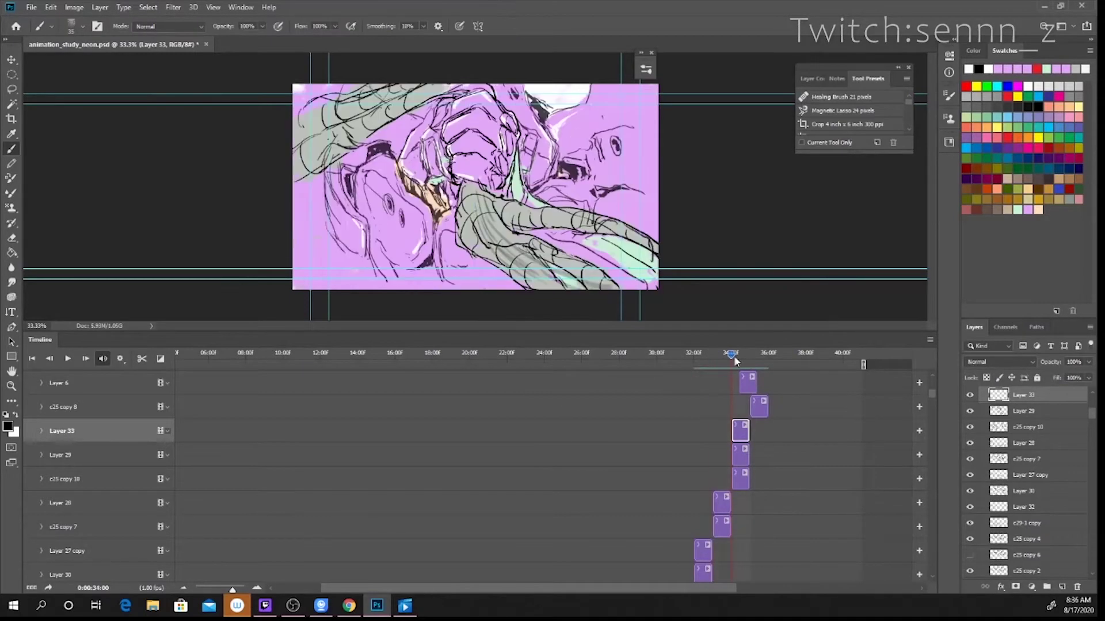
Move and rotate the blurred streaks onto the gap between the two tentacles near the frame's right edge.
key(ctrl+t)
drag(538, 241, 586, 231)
drag(618, 190, 585, 155)
key(Return)
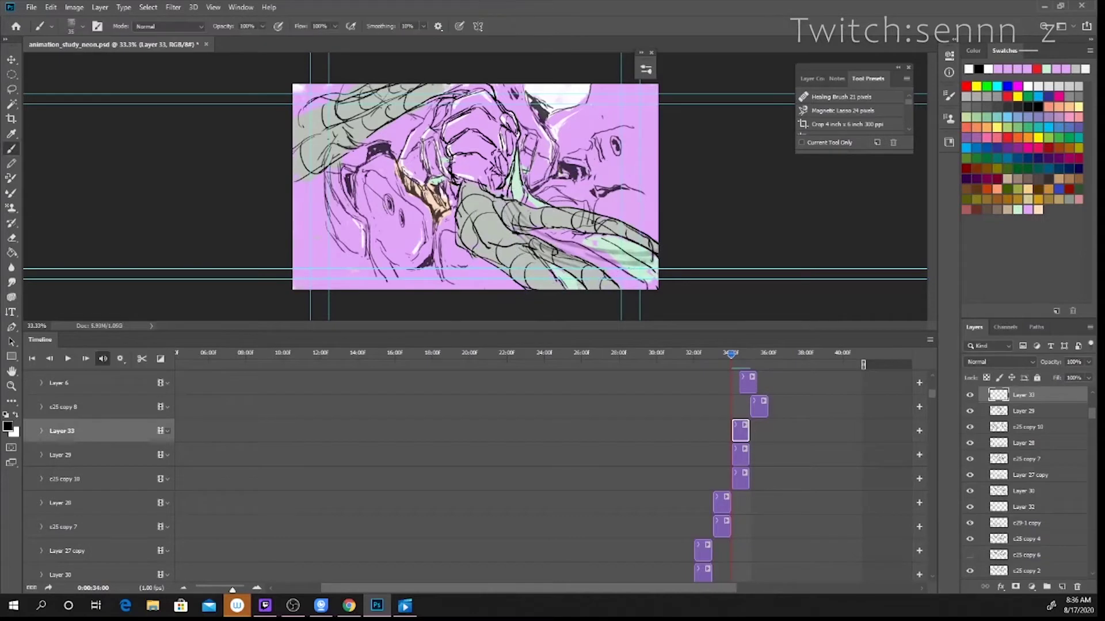
click(293, 606)
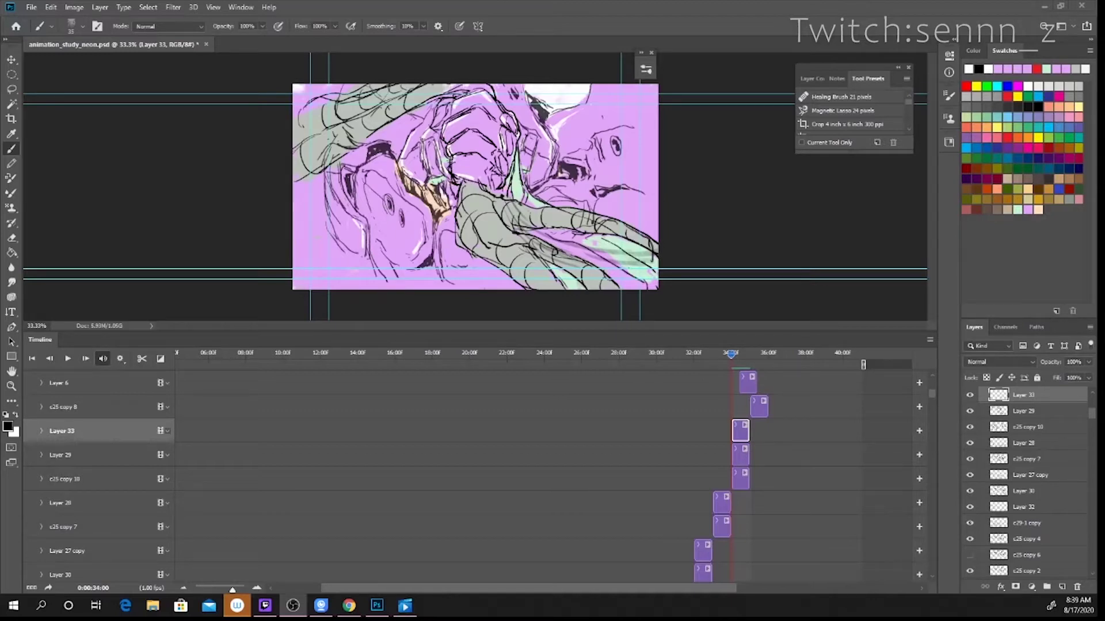
Duplicate the four colour layers of the 34:00 frame and shift the copies' clips to start at 0:00:35:00.
mouse_move(730, 355)
mouse_down()
mouse_move(712, 358)
mouse_move(750, 360)
mouse_up()
drag(932, 394, 932, 460)
click(741, 392)
shift+click(741, 465)
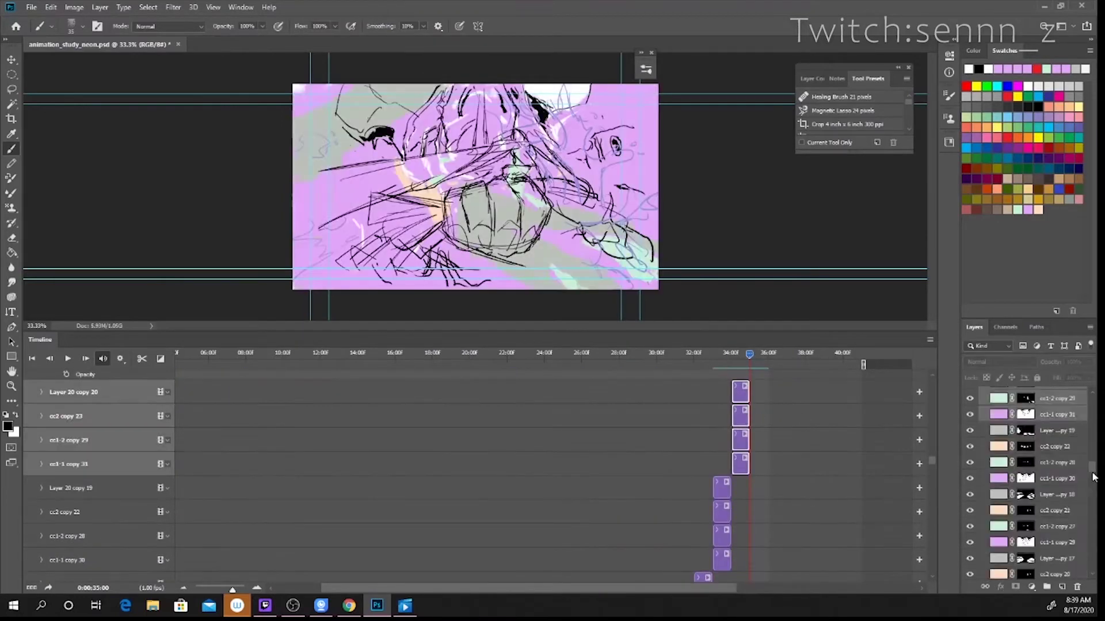
drag(1091, 474, 1091, 466)
key(ctrl+j)
drag(740, 464, 759, 465)
Paint white on the cc1-1 copy 32 layer mask to extend the purple fill across the frame.
click(1025, 514)
drag(557, 96, 549, 139)
drag(368, 169, 342, 187)
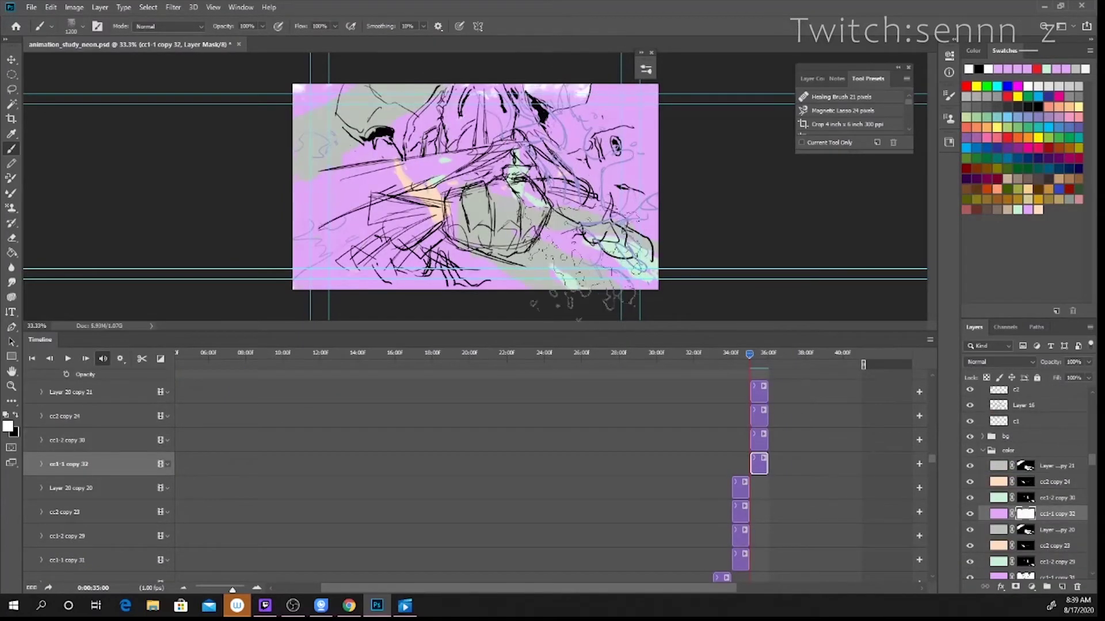
Paint black on the masks of cc1-2 copy 30, cc2 copy 24 and Layer 20 copy 21 to clear their old colour areas.
click(1025, 498)
key(x)
drag(517, 172, 621, 259)
click(1025, 482)
drag(466, 265, 425, 190)
click(1025, 466)
drag(690, 184, 498, 106)
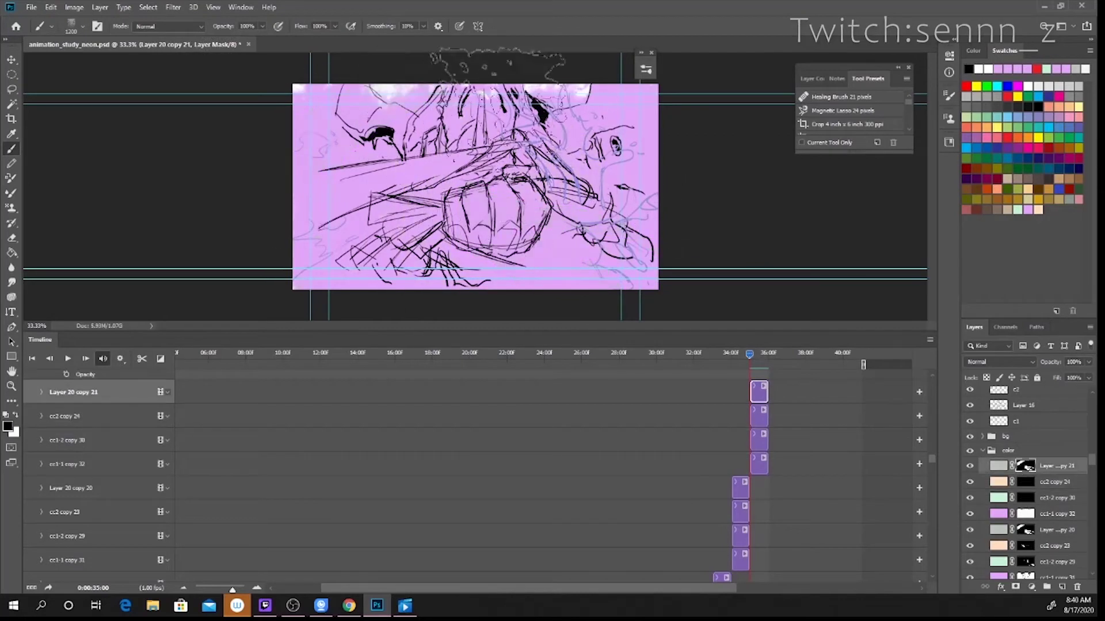
Shrink the brush and mask the purple fill out along the frame's top edge on cc1-1 copy 32.
click(1025, 514)
key(bracketleft)
key(bracketleft)
key(bracketleft)
key(bracketleft)
key(bracketleft)
key(bracketleft)
key(bracketleft)
key(bracketleft)
key(bracketleft)
key(bracketleft)
key(bracketleft)
key(bracketleft)
key(x)
drag(531, 203, 523, 219)
key(x)
drag(435, 91, 386, 96)
mouse_move(535, 94)
mouse_down()
mouse_move(579, 102)
mouse_move(440, 96)
mouse_up()
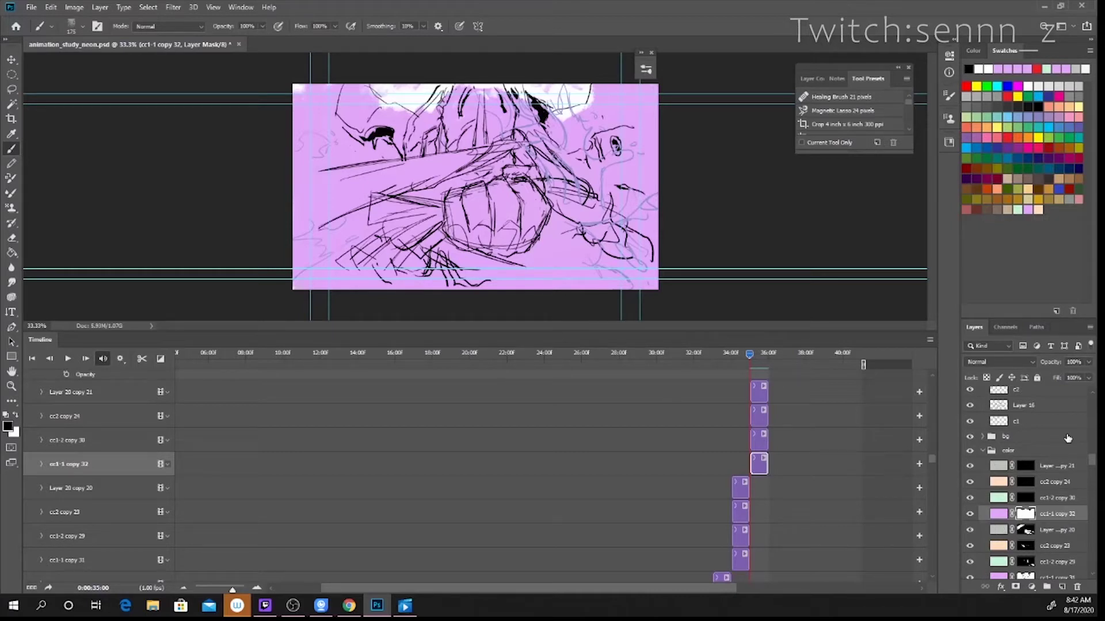
Paint the grey fill over the sketched arms on the Layer 20 copy 21 mask.
click(1027, 482)
click(1028, 467)
key(x)
mouse_move(332, 195)
mouse_down()
mouse_move(508, 155)
mouse_move(309, 271)
mouse_move(522, 153)
mouse_move(572, 145)
mouse_up()
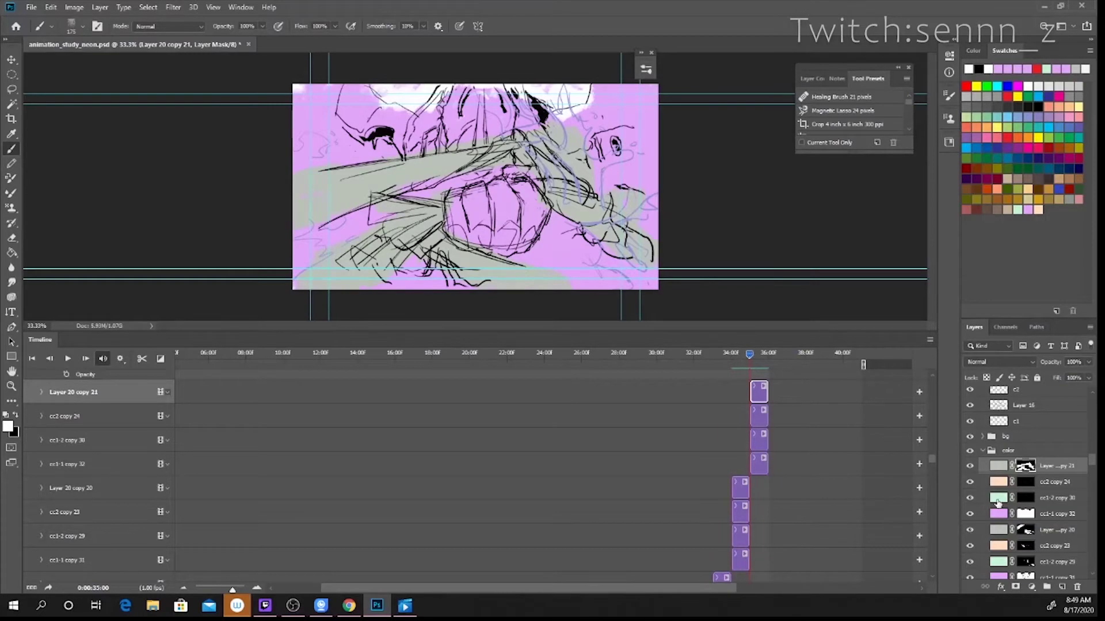
Add a new layer above Layer 20 copy 21 and fill it with bright blue.
scroll(998, 503, down, 1)
click(1062, 587)
key(g)
click(966, 148)
click(633, 202)
Adjust the blue layer's Hue/Saturation to hue +28, saturation -21 and lightness +66.
key(ctrl+u)
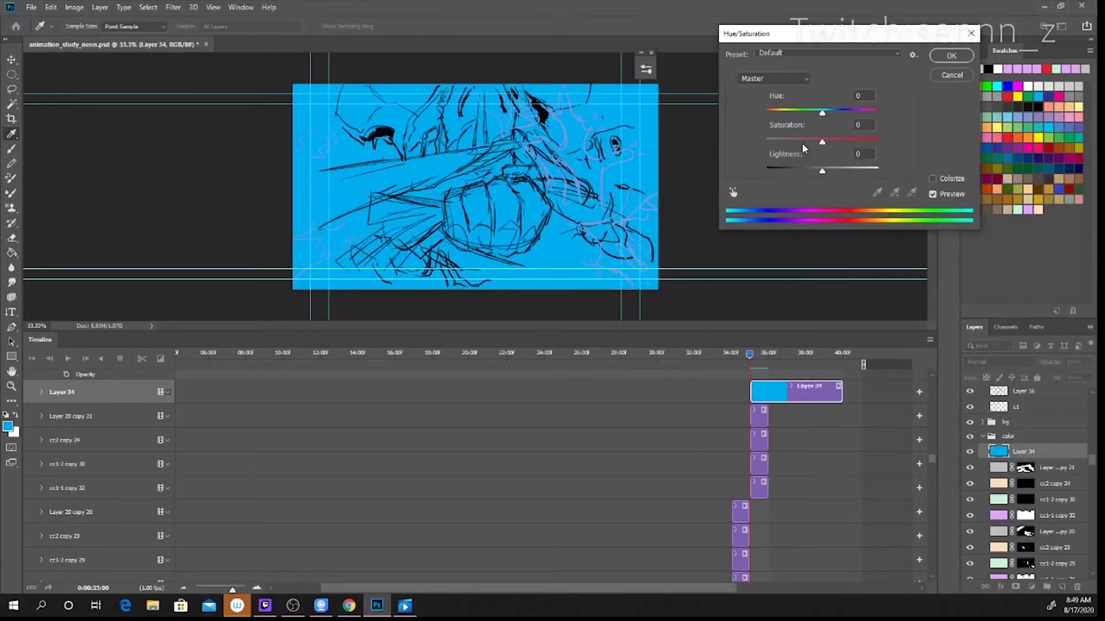
drag(822, 171, 850, 171)
drag(822, 114, 810, 142)
drag(831, 114, 838, 115)
drag(850, 171, 860, 173)
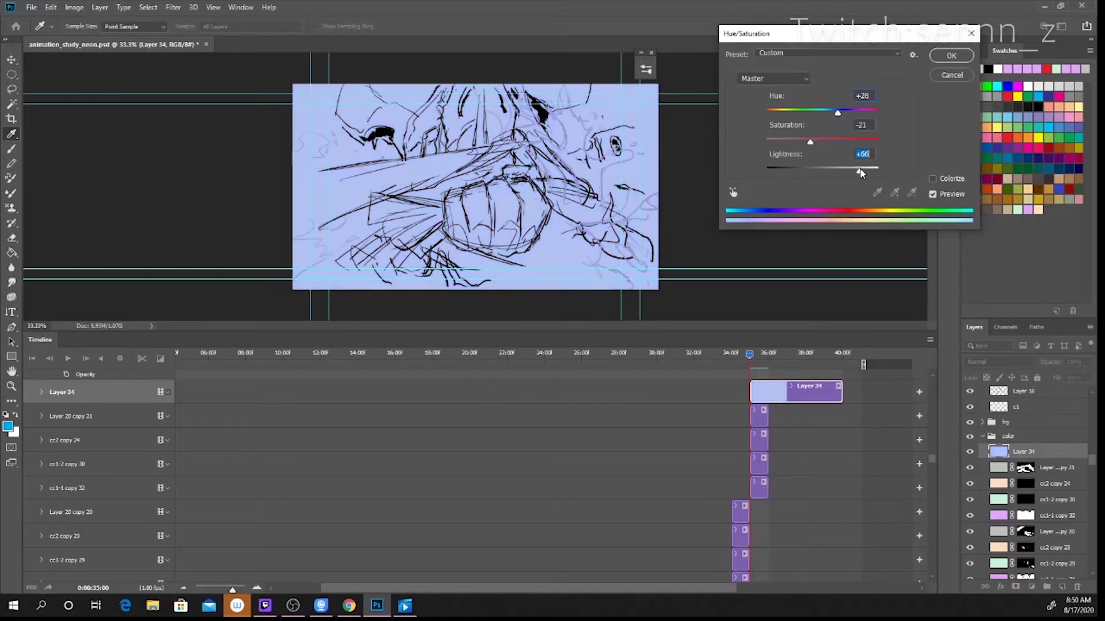
click(951, 56)
Trim the blue layer's clip to match the other 35:00 clips and give it an inverted black layer mask.
drag(842, 392, 768, 392)
click(1015, 587)
key(ctrl+i)
key(ctrl+i)
key(ctrl+i)
key(b)
Paint on the blue layer's mask to colour the sketched splash shapes at both sides and bottom of the frame.
mouse_move(573, 143)
mouse_down()
mouse_move(568, 117)
mouse_move(570, 180)
mouse_up()
mouse_move(491, 90)
mouse_down()
mouse_move(491, 131)
mouse_move(582, 214)
mouse_move(626, 155)
mouse_move(607, 246)
mouse_move(589, 253)
mouse_move(629, 276)
mouse_up()
drag(373, 212, 348, 228)
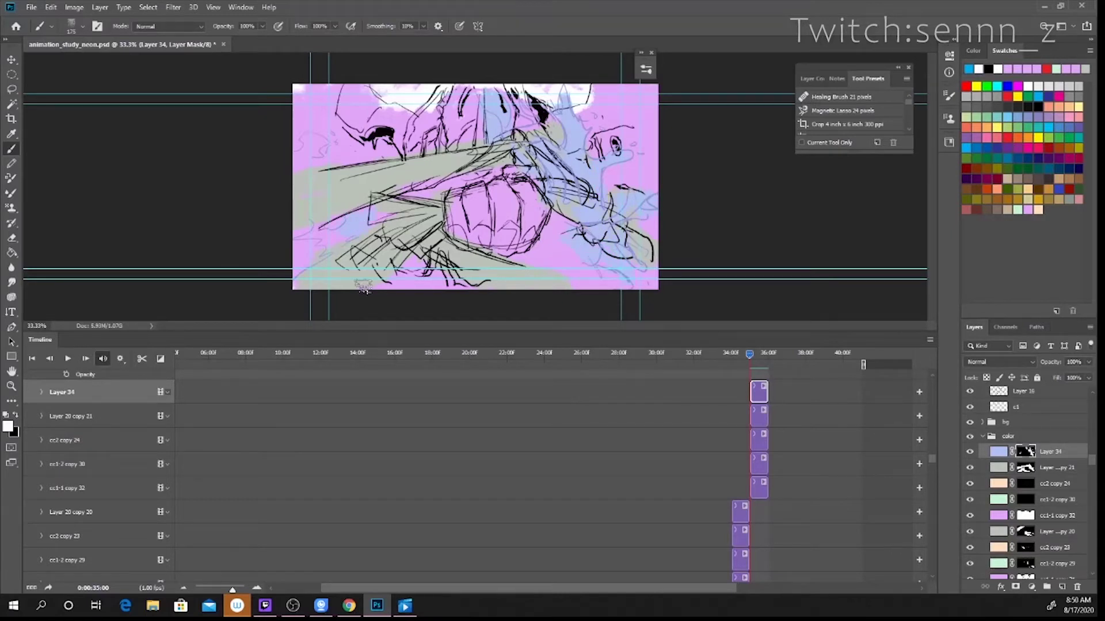
mouse_move(363, 286)
mouse_down()
mouse_move(360, 224)
mouse_move(435, 190)
mouse_move(312, 154)
mouse_move(448, 296)
mouse_move(397, 271)
mouse_move(393, 279)
mouse_move(389, 215)
mouse_move(573, 247)
mouse_up()
key(x)
drag(456, 180, 468, 159)
key(x)
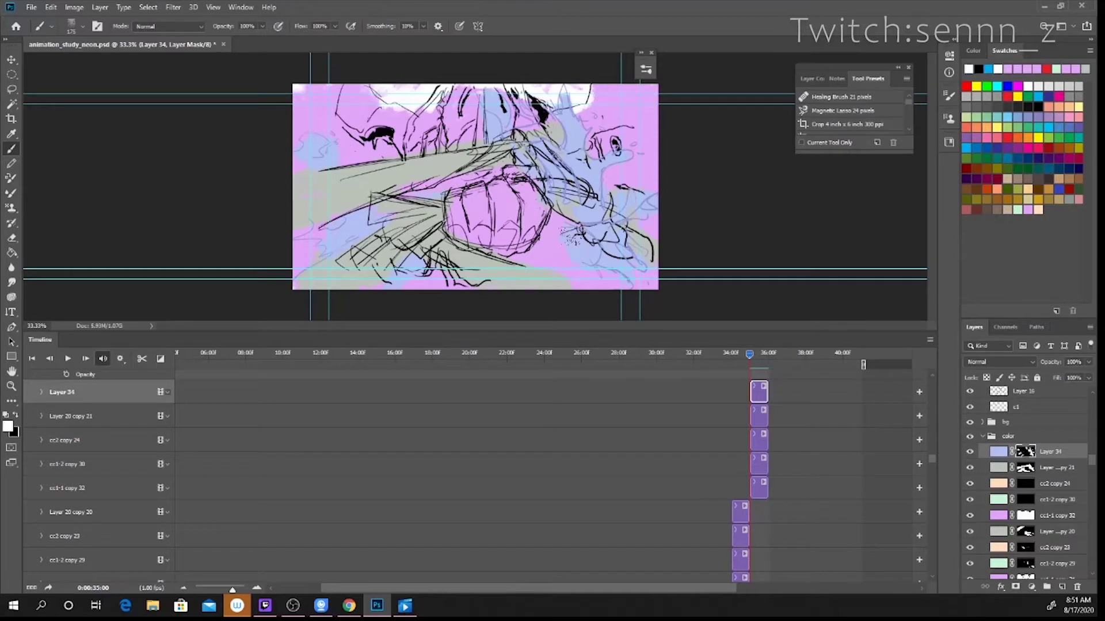
key(x)
key(x)
key(x)
Lower the opacity of the rough sketch on Layer 6.
drag(932, 458, 939, 390)
click(748, 504)
drag(1059, 378, 1050, 378)
Hide Layer 7 and add a new layer above it, with the default black foreground colour.
click(747, 480)
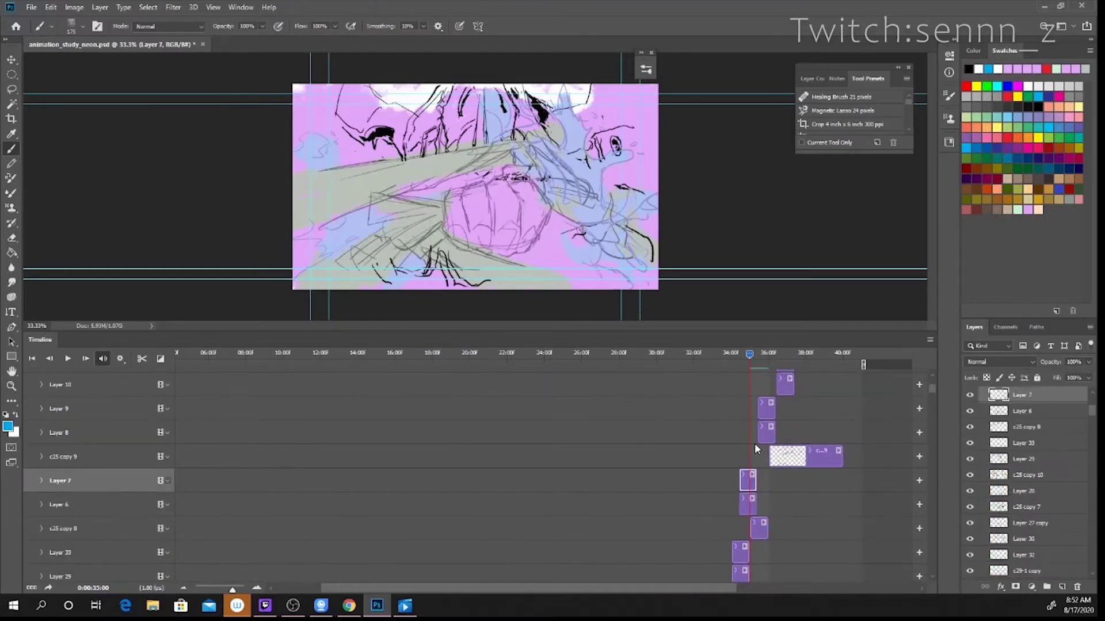
click(970, 395)
click(1063, 586)
key(d)
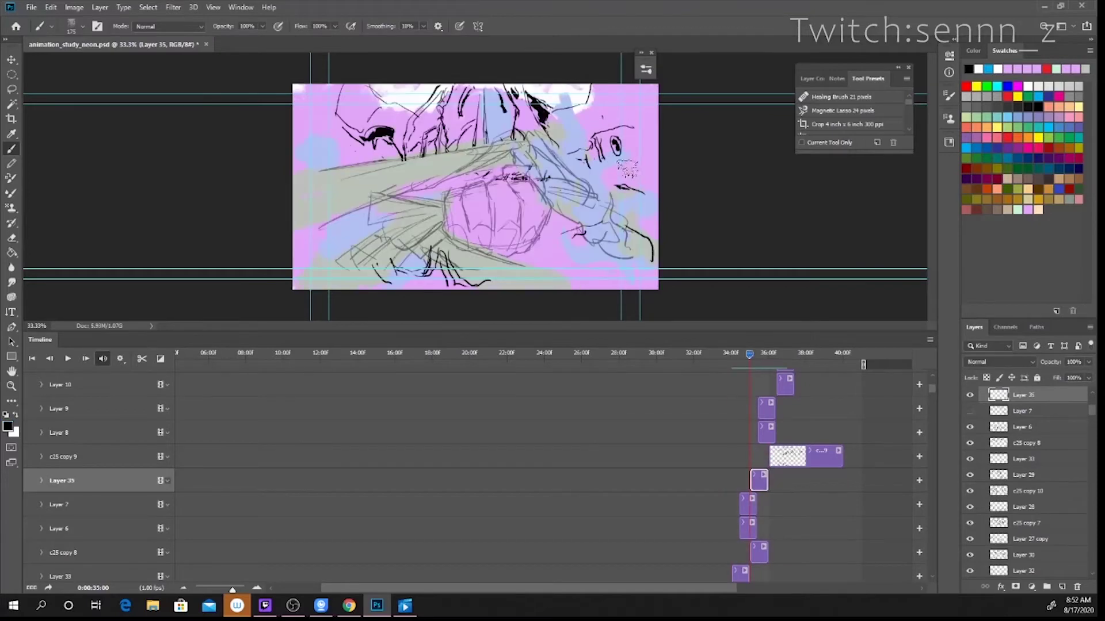
Reduce the brush size and ink the outlines of the long grey arm crossing the frame on the new layer.
key([)
key([)
drag(293, 172, 399, 156)
mouse_move(465, 153)
mouse_down()
mouse_move(413, 189)
mouse_move(309, 221)
mouse_up()
mouse_move(464, 151)
mouse_down()
mouse_move(510, 135)
mouse_move(483, 169)
mouse_up()
mouse_move(521, 129)
mouse_down()
mouse_move(538, 136)
mouse_move(521, 158)
mouse_up()
drag(556, 143, 564, 161)
Ink the hand's fingers in the frame's lower left and the curved grey arm beneath the round shape.
drag(407, 196, 442, 205)
mouse_move(442, 212)
mouse_down()
mouse_move(367, 222)
mouse_move(379, 227)
mouse_up()
drag(386, 205, 421, 195)
drag(386, 224, 361, 240)
drag(387, 203, 366, 224)
drag(411, 195, 355, 259)
drag(397, 225, 345, 260)
drag(423, 259, 444, 275)
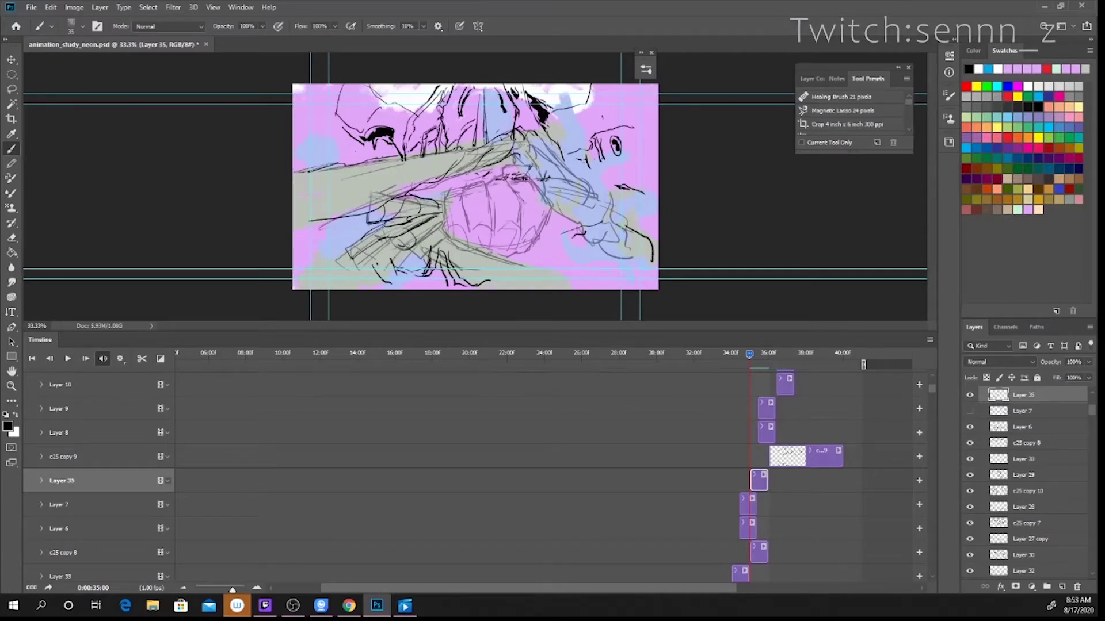
drag(394, 244, 452, 280)
drag(395, 239, 497, 286)
Lasso and delete the old lines under the round shape on c25 copy 8, and move Layer 35 below Layer 7.
key(alt+bracketleft)
key(alt+bracketleft)
key(l)
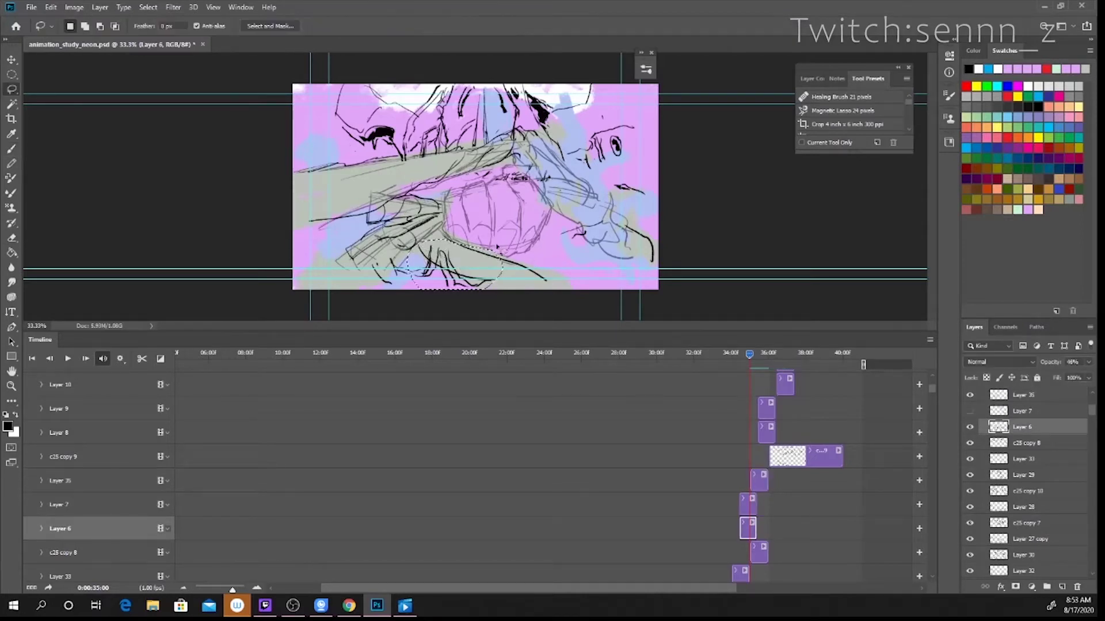
click(758, 552)
drag(425, 253, 427, 257)
key(Delete)
key(ctrl+d)
key(b)
click(759, 481)
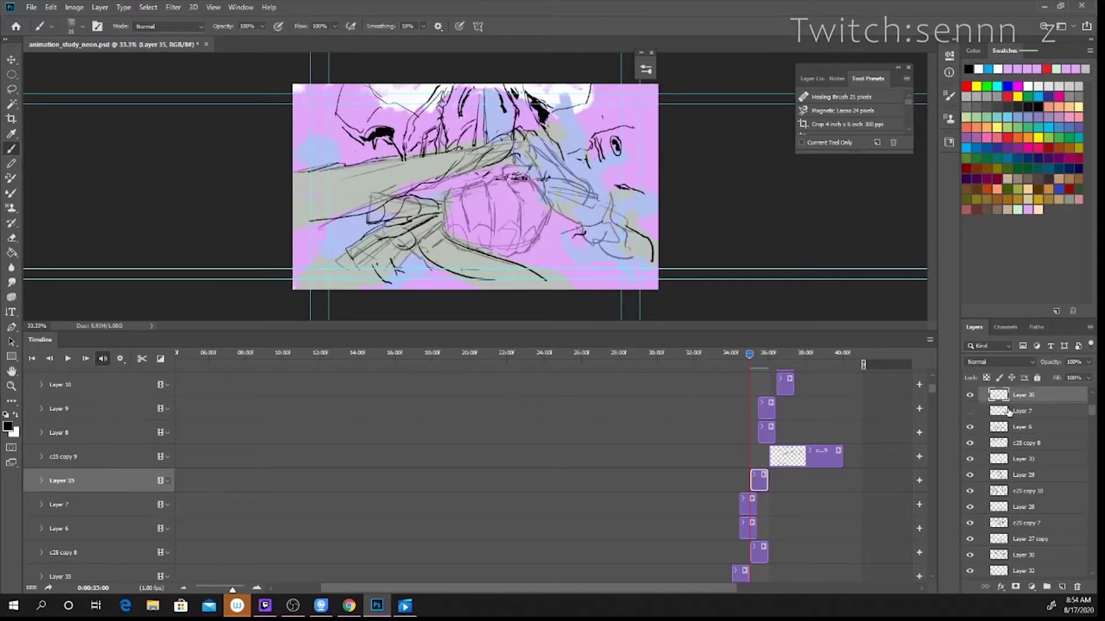
drag(1007, 397, 1007, 411)
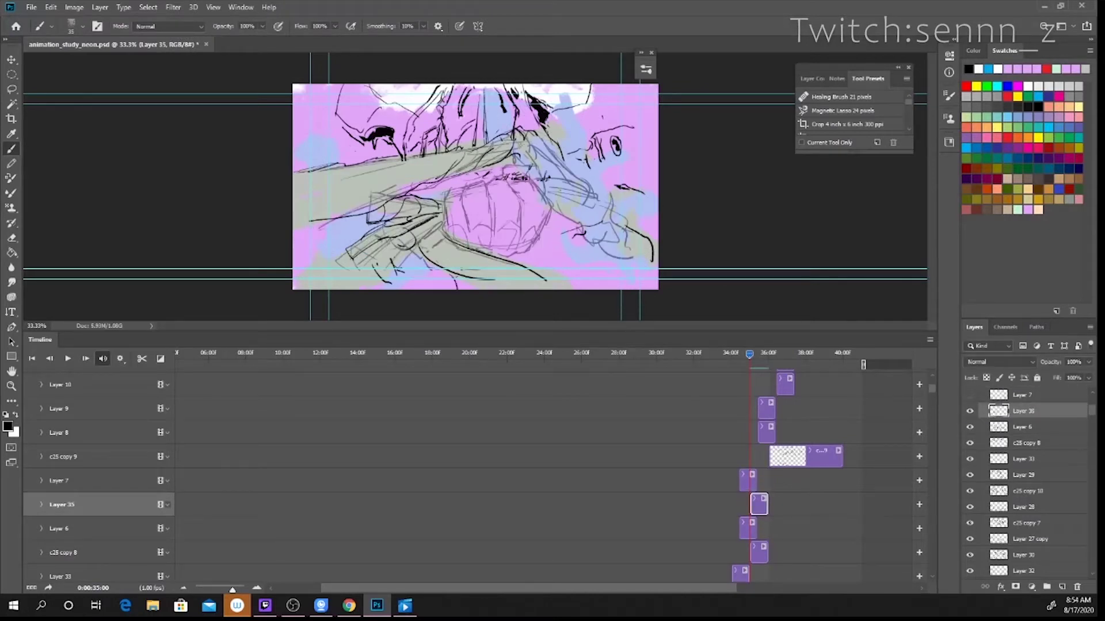
Erase the leftover c25 copy 8 lines around the right hand, lower-left fingers, right eye and upper arm edge.
key(alt+bracketleft)
key(alt+bracketleft)
key(e)
drag(585, 234, 564, 232)
drag(399, 262, 382, 280)
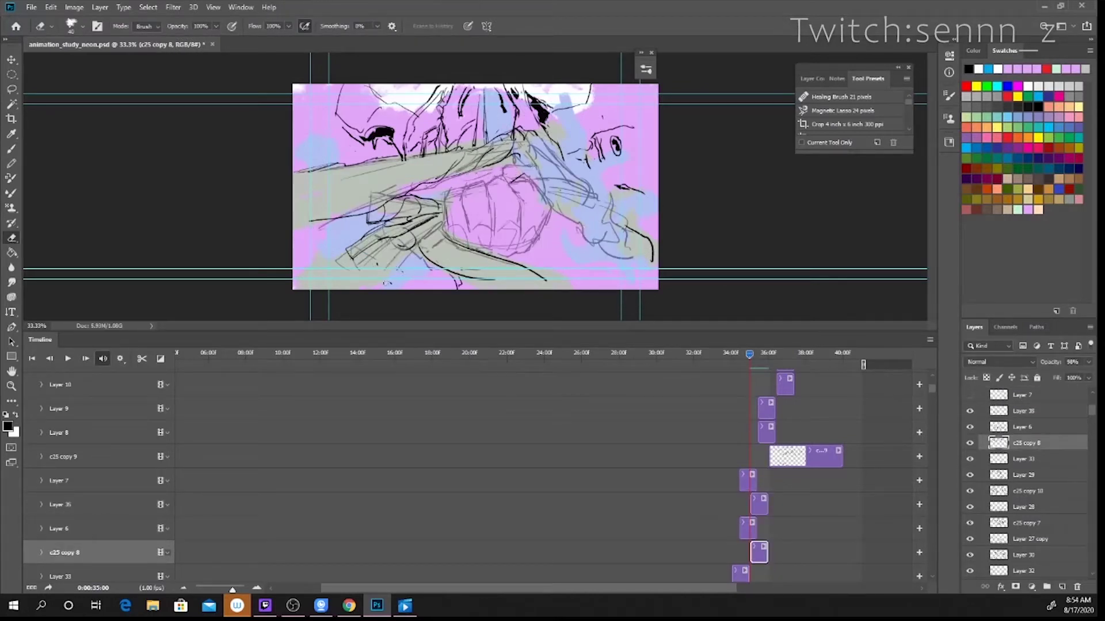
drag(587, 155, 581, 163)
drag(418, 144, 409, 153)
key(b)
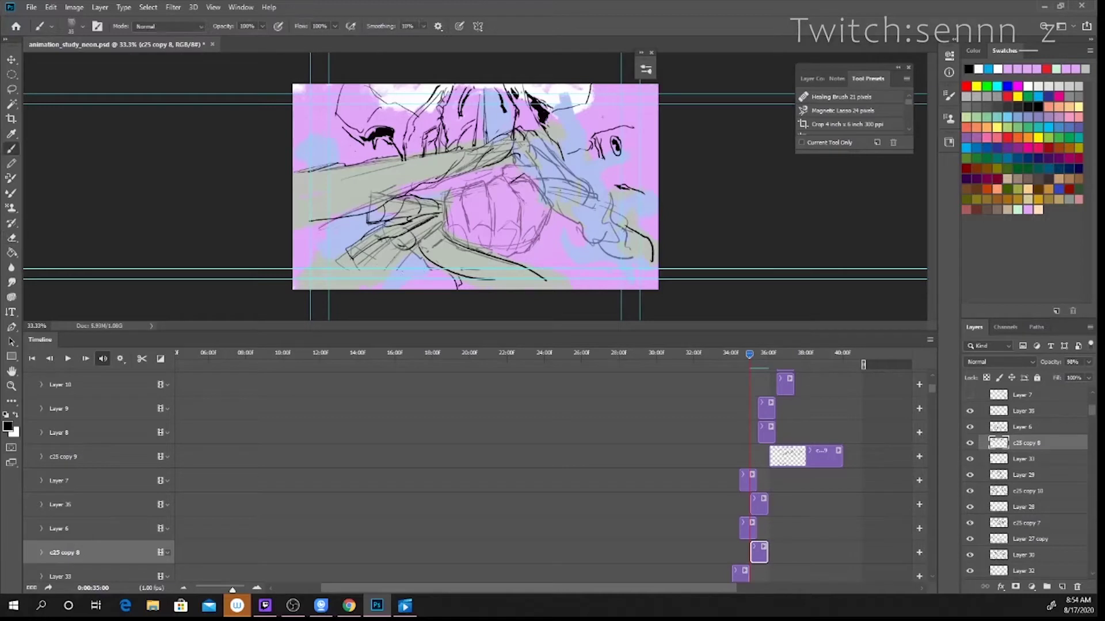
Select Layer 35 and ink the clenched fist's outline, knuckles and finger divisions at the frame's centre.
key(alt+bracketright)
key(alt+bracketright)
mouse_move(541, 175)
mouse_down()
mouse_move(535, 247)
mouse_move(526, 237)
mouse_up()
drag(536, 238, 514, 257)
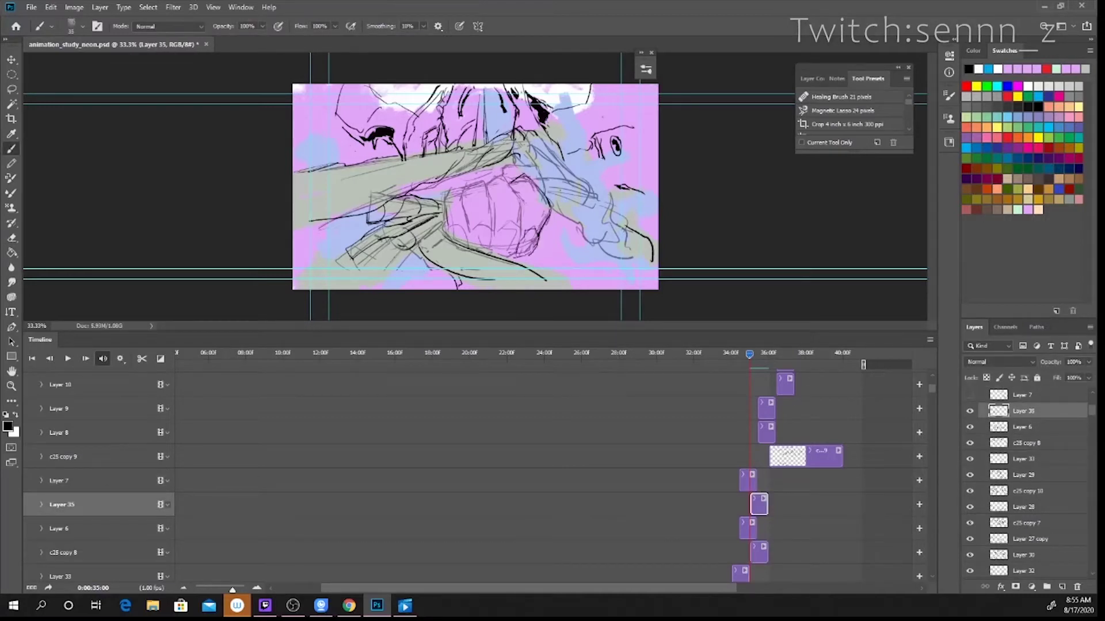
drag(485, 183, 505, 173)
mouse_move(505, 173)
mouse_down()
mouse_move(520, 204)
mouse_move(465, 185)
mouse_up()
mouse_move(465, 189)
mouse_down()
mouse_move(465, 230)
mouse_move(444, 218)
mouse_up()
drag(498, 200, 519, 201)
key(ctrl+z)
mouse_move(526, 205)
mouse_down()
mouse_move(547, 205)
mouse_move(522, 222)
mouse_up()
mouse_move(536, 203)
mouse_down()
mouse_move(524, 215)
mouse_move(539, 180)
mouse_move(545, 195)
mouse_up()
key(ctrl+z)
drag(509, 163, 501, 175)
Ink the fist's lower finger segments and fingertips and the outstretched fingers in the frame's lower left.
mouse_move(491, 204)
mouse_down()
mouse_move(493, 232)
mouse_move(487, 203)
mouse_up()
mouse_move(490, 185)
mouse_down()
mouse_move(468, 248)
mouse_move(462, 232)
mouse_up()
drag(454, 237, 472, 248)
mouse_move(489, 231)
mouse_down()
mouse_move(490, 250)
mouse_move(488, 235)
mouse_move(521, 245)
mouse_up()
mouse_move(510, 230)
mouse_down()
mouse_move(496, 245)
mouse_move(519, 237)
mouse_up()
mouse_move(517, 238)
mouse_down()
mouse_move(499, 261)
mouse_move(483, 251)
mouse_up()
drag(519, 236, 537, 247)
drag(338, 259, 365, 269)
drag(368, 239, 338, 258)
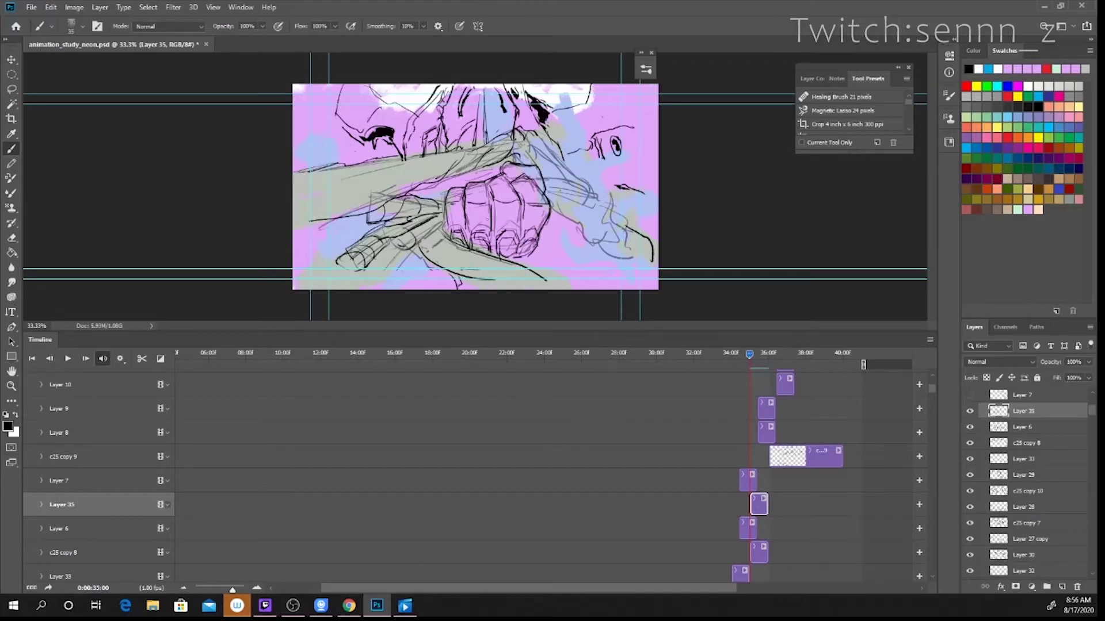
Ink short form lines on the small left hand and the upper end of the long grey arm.
mouse_move(402, 188)
mouse_down()
mouse_move(442, 161)
mouse_move(400, 188)
mouse_move(405, 214)
mouse_up()
key(e)
key(b)
mouse_move(443, 153)
mouse_down()
mouse_move(433, 166)
mouse_move(457, 167)
mouse_up()
drag(495, 144, 486, 152)
Ink the wrist band, contours and fingers of the arm and hand on the frame's right side.
drag(549, 183, 594, 196)
drag(576, 180, 575, 202)
drag(553, 203, 589, 229)
key(ctrl+z)
drag(595, 198, 612, 223)
drag(601, 188, 612, 222)
drag(560, 142, 607, 194)
mouse_move(551, 205)
mouse_down()
mouse_move(577, 231)
mouse_move(578, 222)
mouse_up()
drag(618, 205, 646, 267)
drag(581, 163, 614, 181)
drag(623, 205, 625, 229)
Add curved cross-contour lines along the lower curved arm and the long grey arm.
drag(426, 239, 455, 264)
mouse_move(446, 249)
mouse_down()
mouse_move(467, 268)
mouse_move(459, 280)
mouse_up()
drag(479, 275, 524, 283)
mouse_move(308, 170)
mouse_down()
mouse_move(302, 215)
mouse_move(327, 224)
mouse_up()
drag(378, 165, 393, 197)
drag(293, 231, 327, 222)
drag(498, 143, 531, 124)
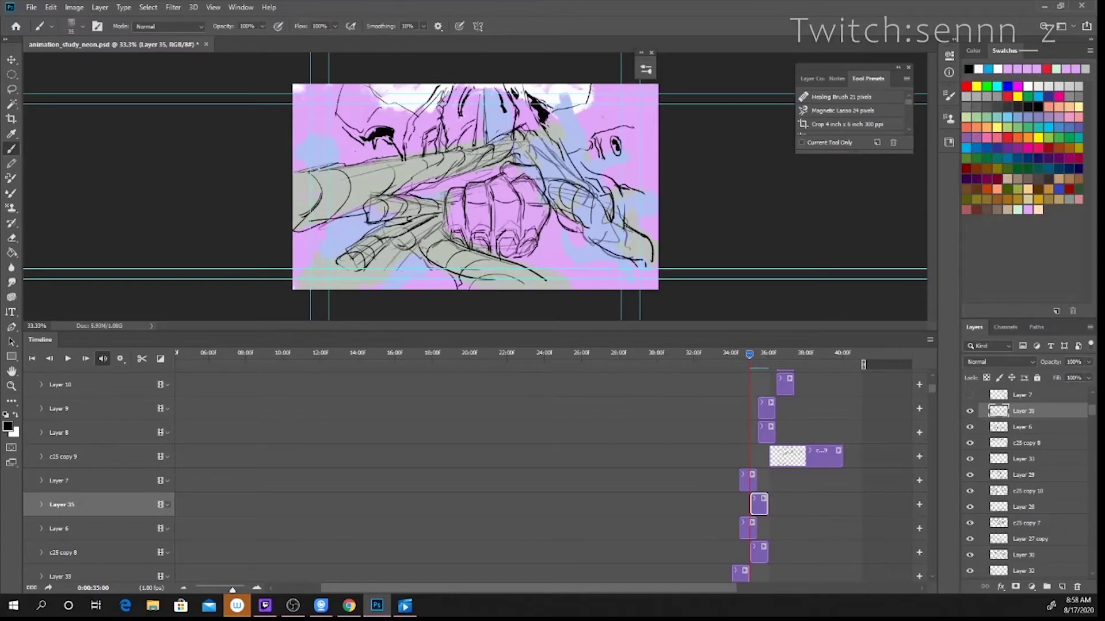
Hide Layer 6 and replace the lower-left finger lines with a curved arm running off the frame's bottom edge.
click(970, 427)
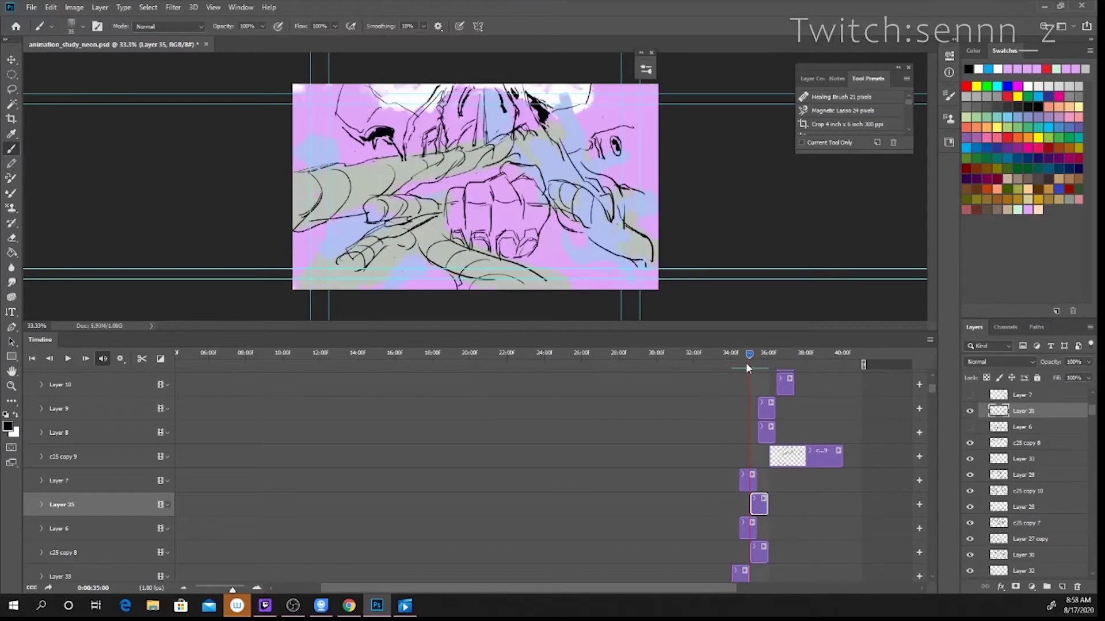
mouse_move(452, 241)
mouse_down()
mouse_move(525, 267)
mouse_move(445, 279)
mouse_up()
drag(410, 244, 461, 289)
drag(506, 261, 522, 289)
drag(474, 279, 516, 285)
key(e)
drag(451, 281, 464, 289)
key(b)
drag(350, 249, 338, 289)
mouse_move(369, 264)
mouse_down()
mouse_move(369, 289)
mouse_move(374, 248)
mouse_move(365, 268)
mouse_up()
key(e)
Trim the grey fill on Layer 20 copy 21's mask to the redrawn arm in the frame's lower left.
drag(932, 392, 932, 460)
click(758, 425)
click(1033, 407)
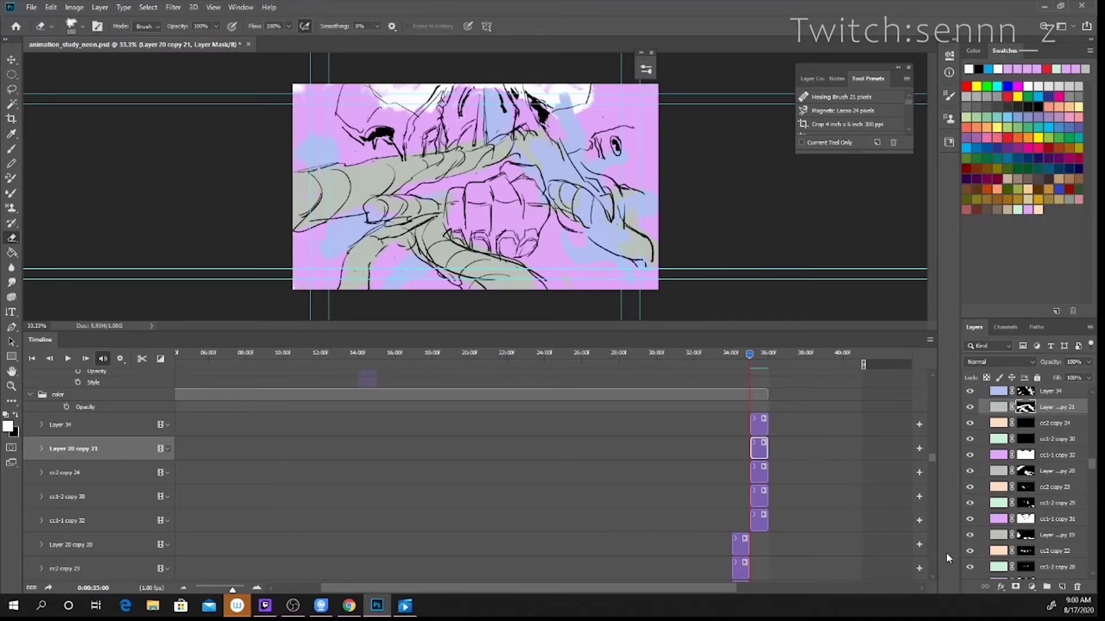
Select Layer 34's mask and extend the blue fill at the top centre and along the right arm.
key(alt+bracketright)
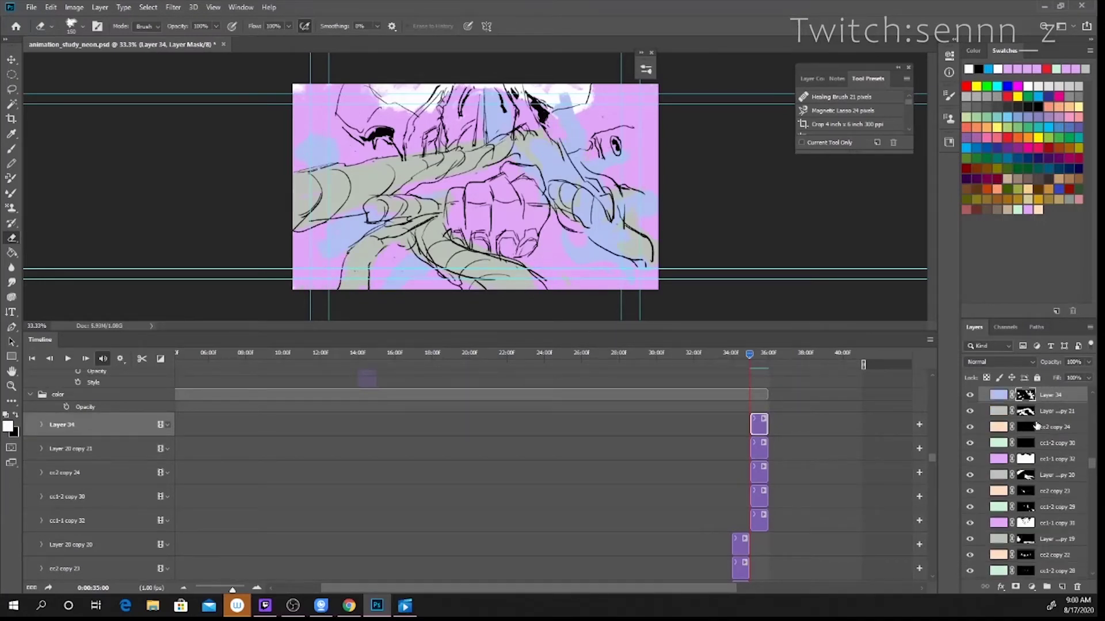
key(b)
key(x)
key(x)
key(x)
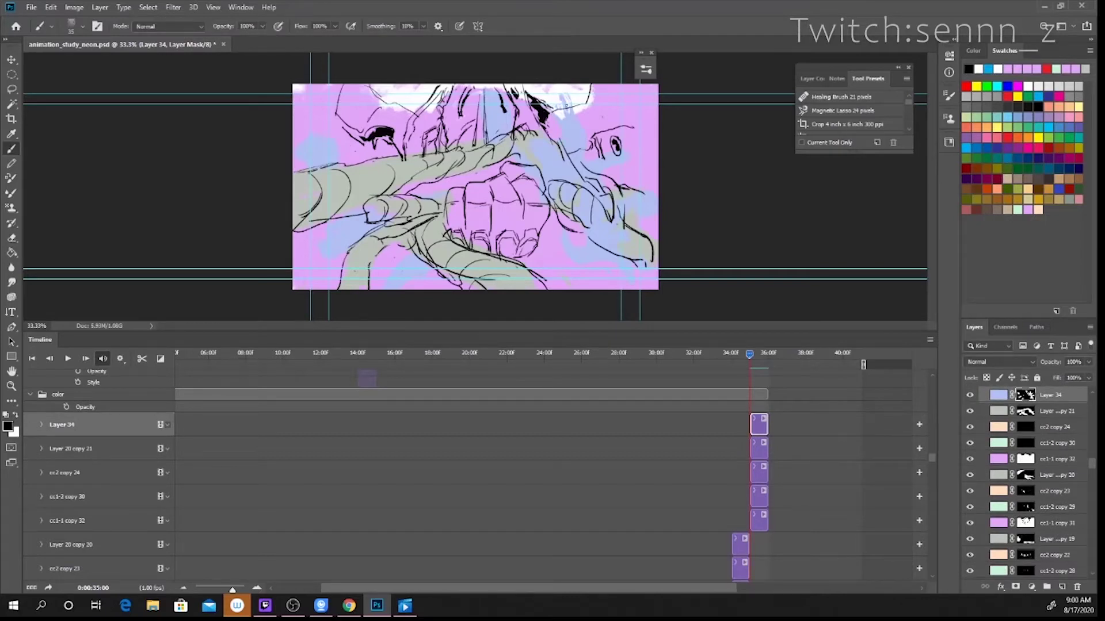
key(x)
drag(508, 116, 511, 91)
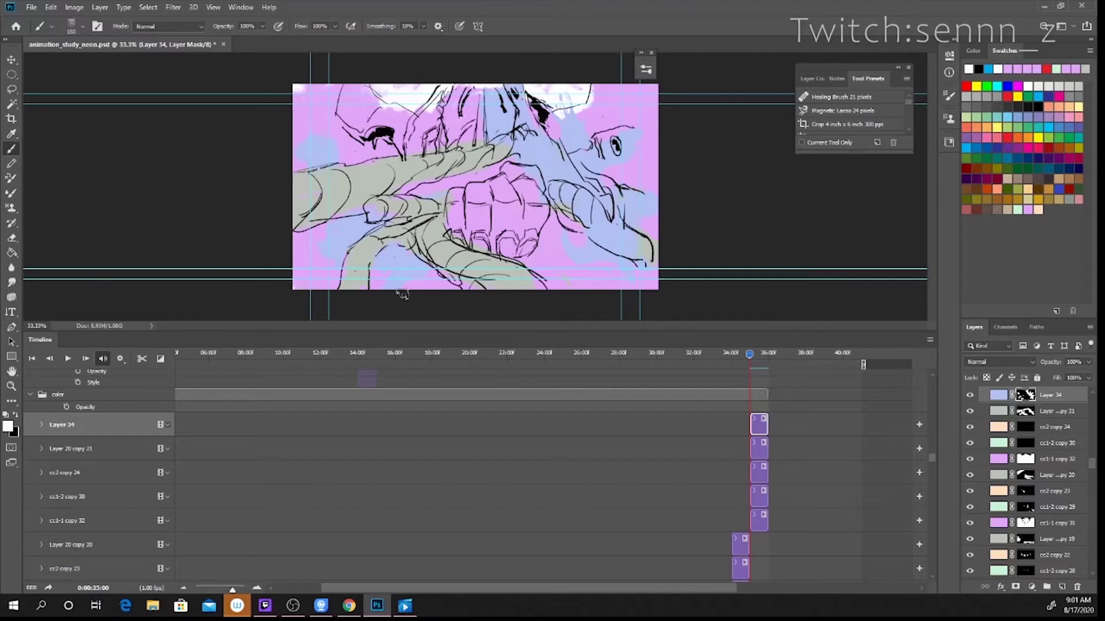
Rework Layer 34's mask to reshape the blue areas beneath the lower-left arm and around the upper arm.
key(c)
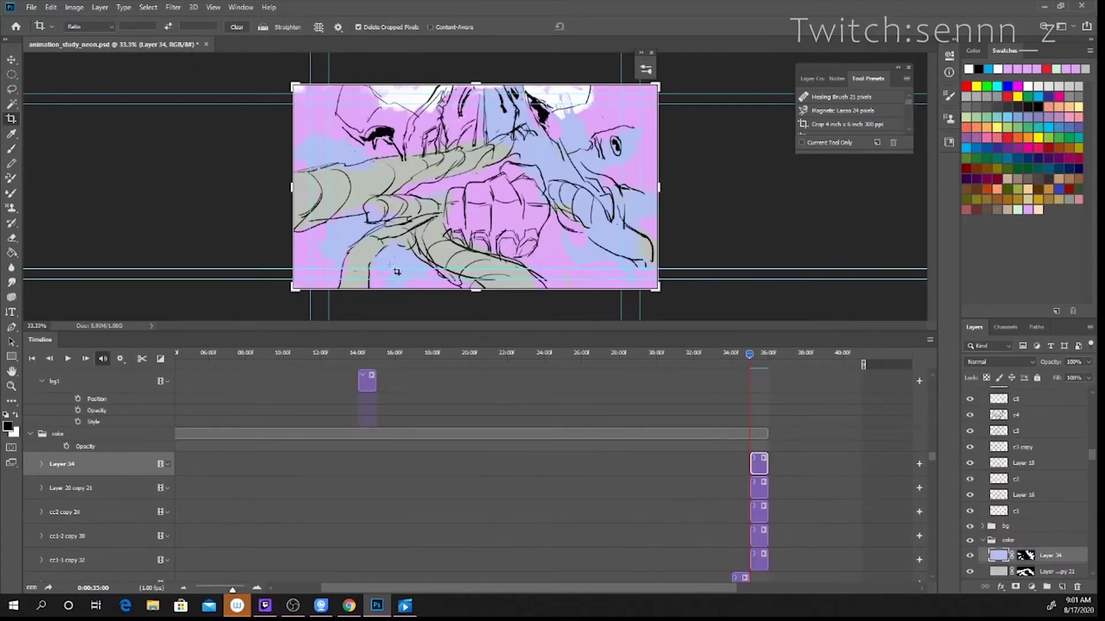
key(b)
click(1025, 555)
key(x)
key(x)
mouse_move(403, 285)
mouse_down()
mouse_move(394, 254)
mouse_move(406, 279)
mouse_up()
key(x)
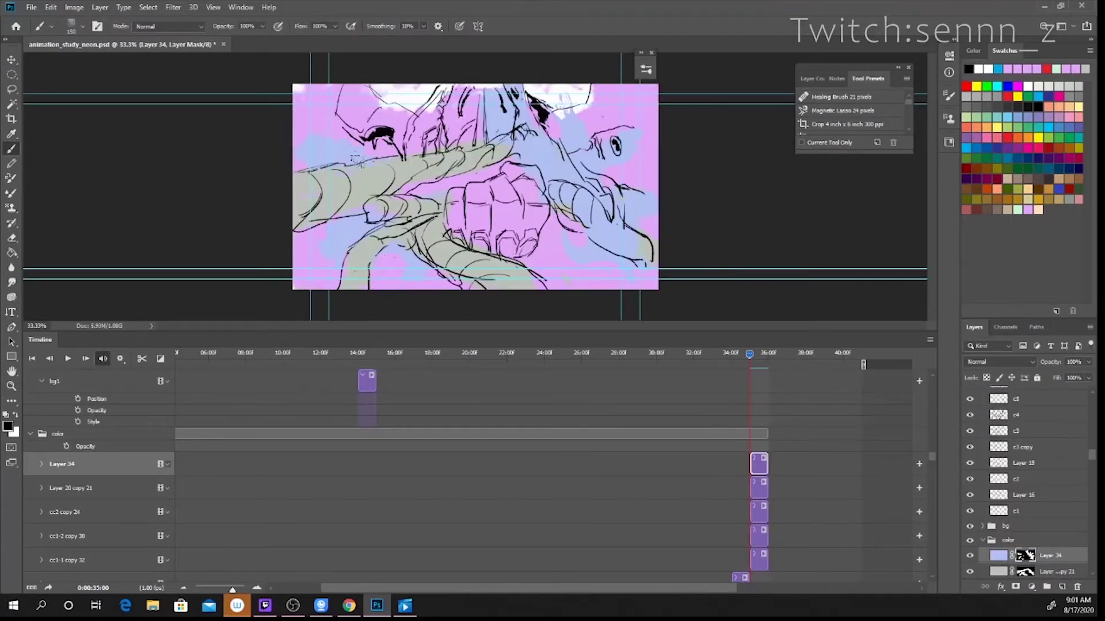
key(x)
key(x)
drag(496, 151, 510, 143)
Lasso the area beside the top-centre blue shape and adjust its fill on Layer 34's mask.
key(l)
mouse_move(514, 86)
mouse_down()
mouse_move(509, 78)
mouse_move(515, 104)
mouse_up()
key(g)
key(l)
key(g)
click(514, 101)
key(l)
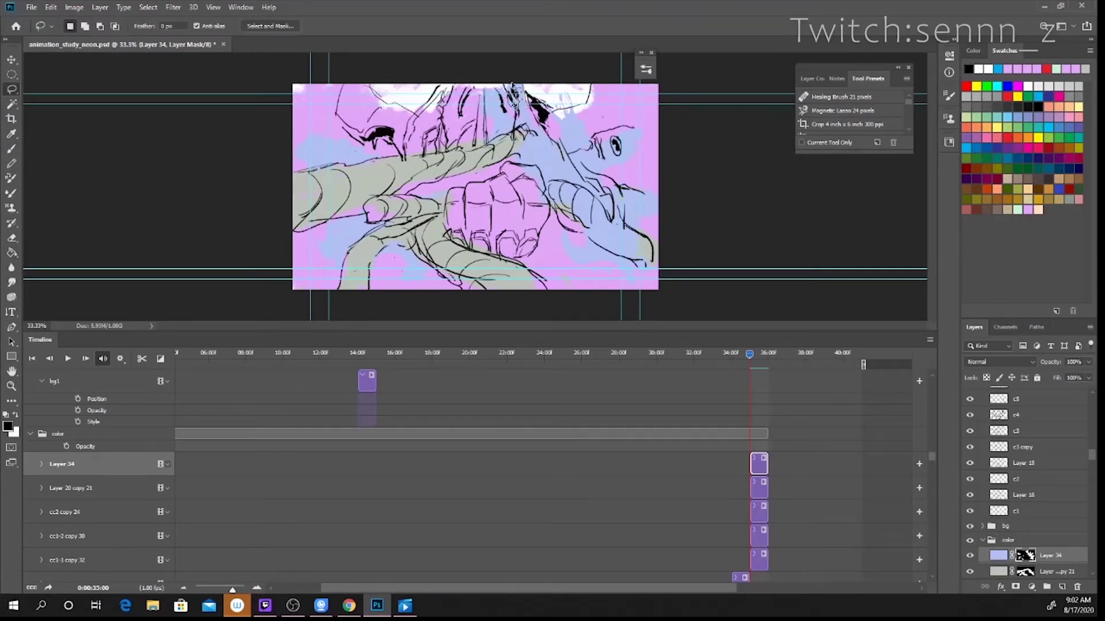
key(b)
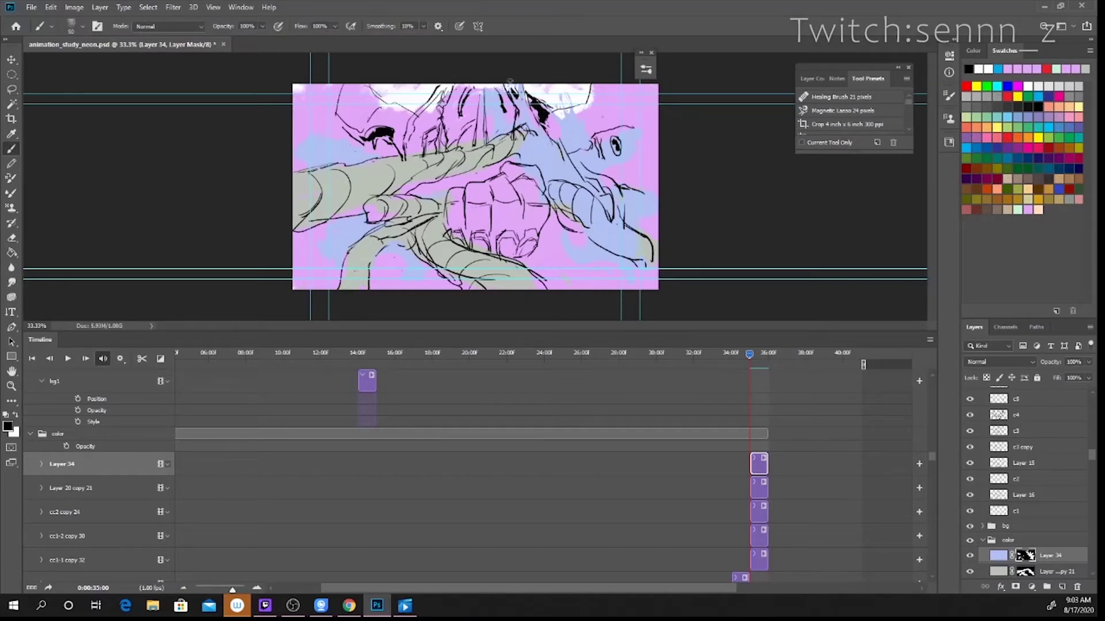
key(x)
Darken Layer 34's blue fill to a muted slate blue with Hue/Saturation.
click(998, 555)
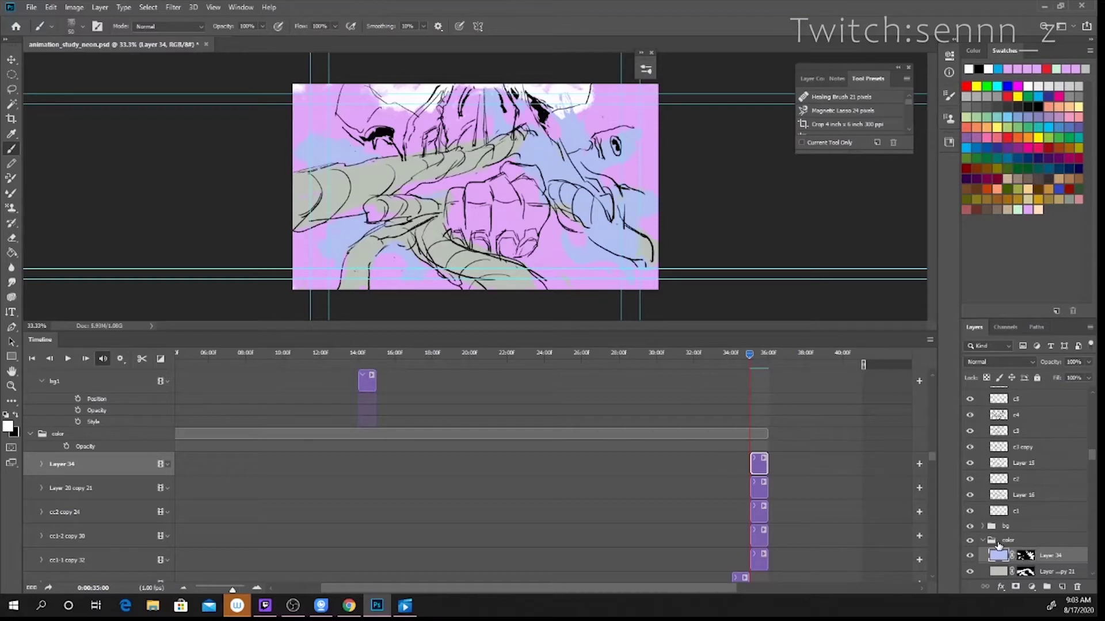
key(ctrl+u)
drag(823, 171, 824, 112)
key(Return)
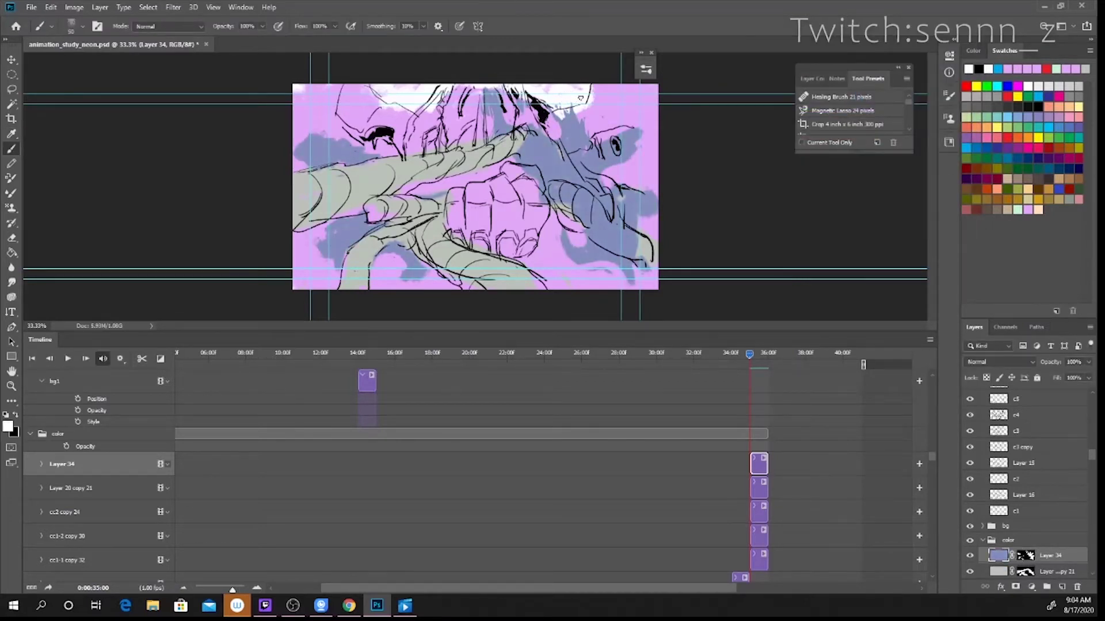
Paint Layer 34's mask to uncover the grey arm near the bend above the fist.
click(1026, 556)
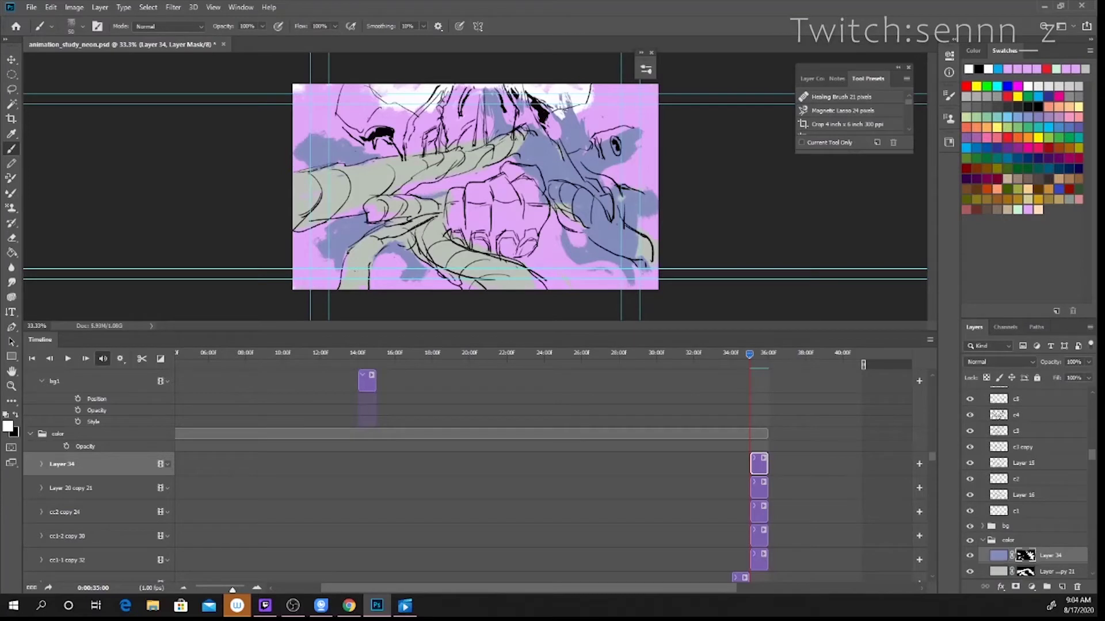
key(x)
key(x)
mouse_move(506, 113)
mouse_down()
mouse_move(556, 145)
mouse_move(563, 99)
mouse_move(581, 106)
mouse_move(552, 107)
mouse_up()
key(x)
key(x)
key(x)
key(x)
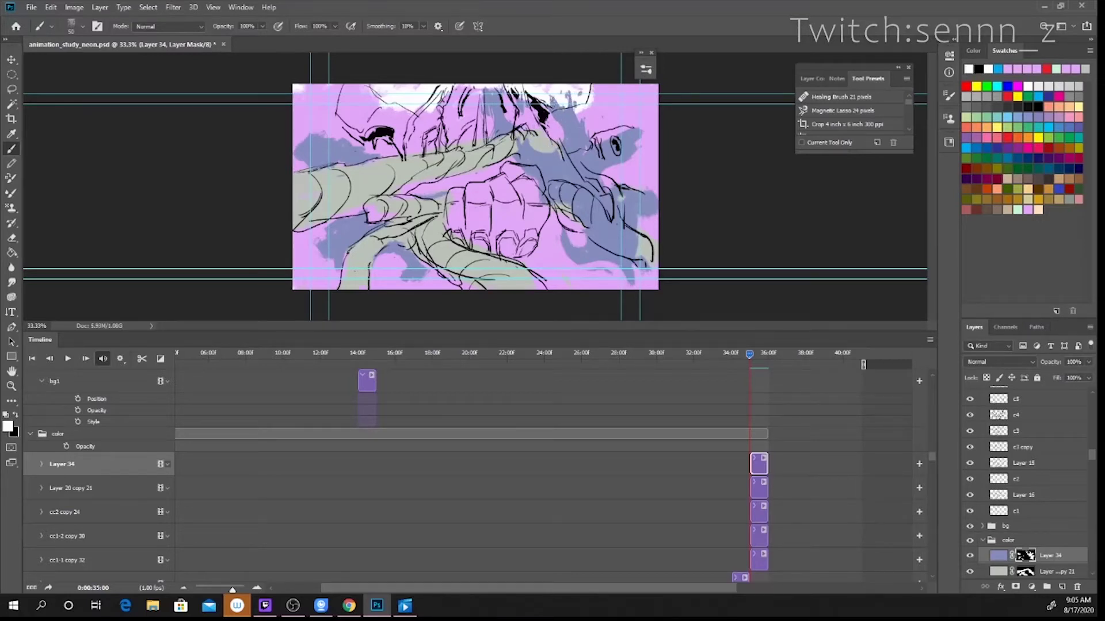
Mask away the blue on Layer 34 over the right forearm and wrist band to reveal the grey fill.
key(x)
key(x)
key(x)
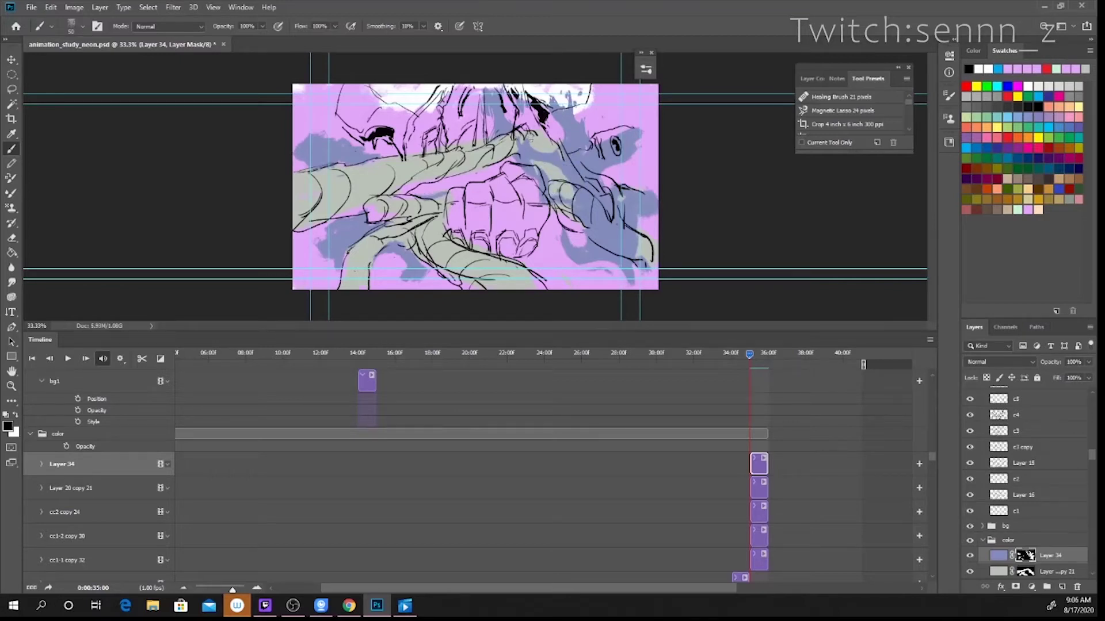
mouse_move(569, 192)
mouse_down()
mouse_move(556, 202)
mouse_move(541, 191)
mouse_move(550, 202)
mouse_up()
key(x)
key(x)
key(x)
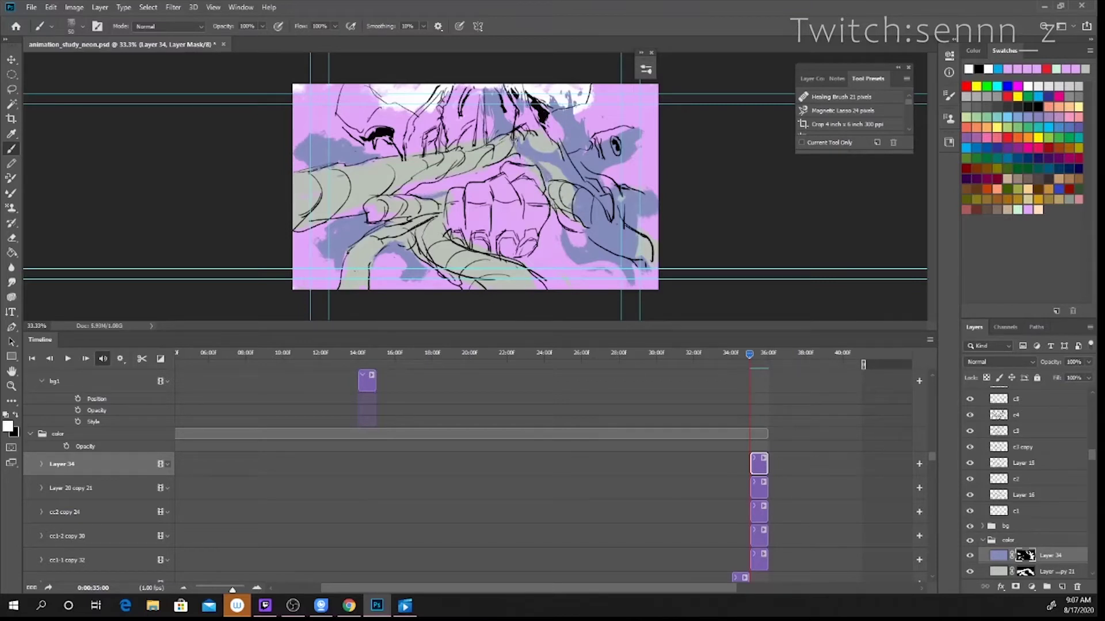
Mask the blue on Layer 34 away from around the right eye, leaving a splash below it.
key(x)
key(x)
key(x)
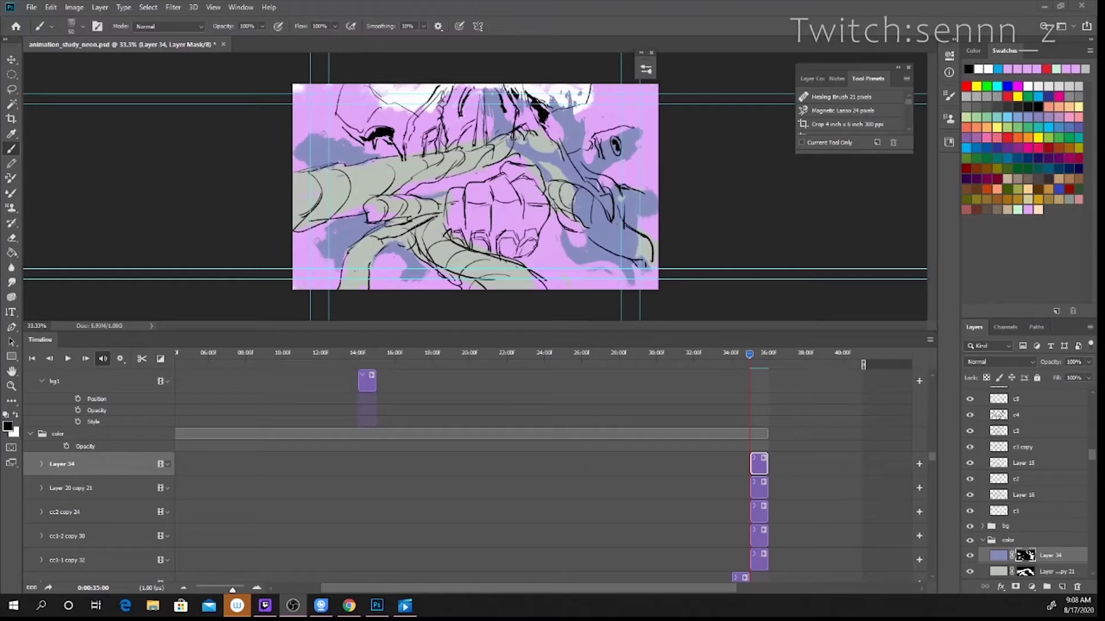
key(x)
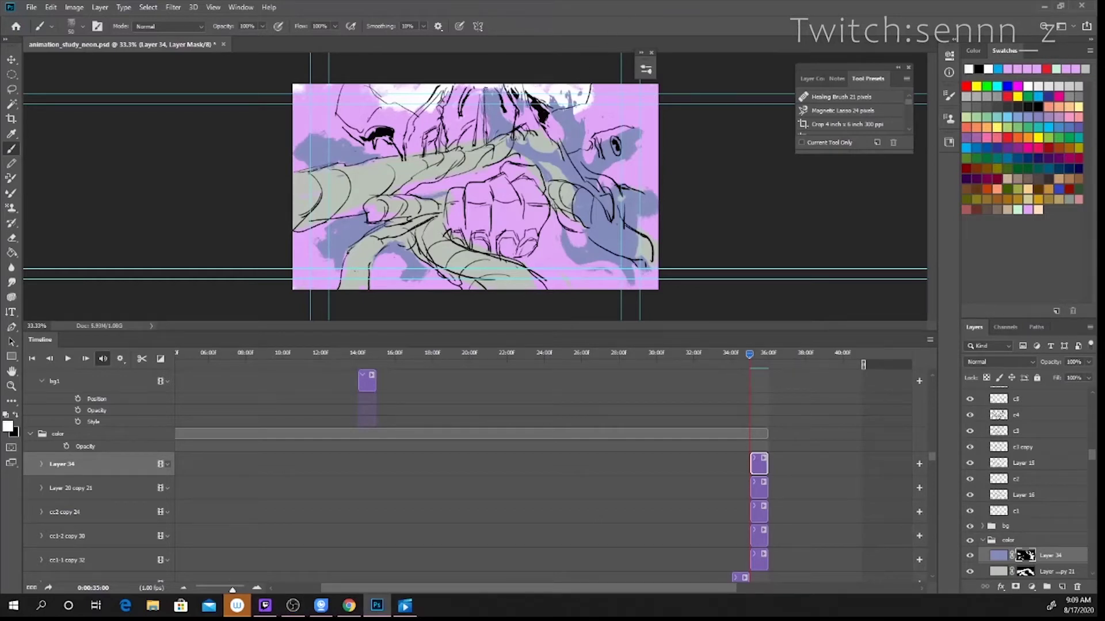
key(x)
mouse_move(610, 173)
mouse_down()
mouse_move(598, 150)
mouse_move(627, 138)
mouse_move(628, 151)
mouse_up()
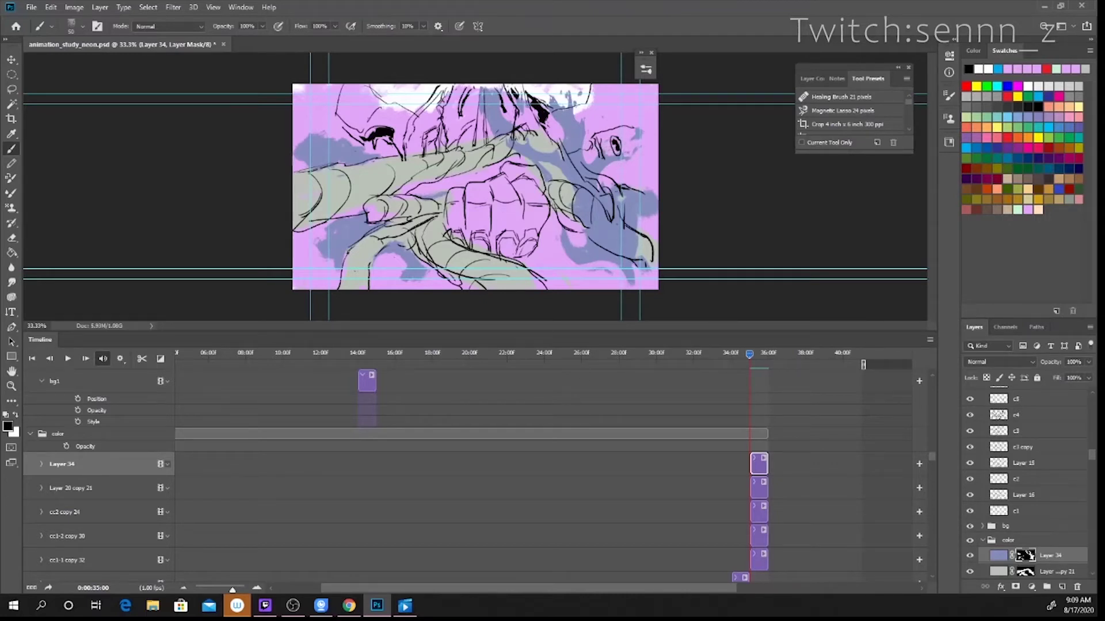
Refine Layer 34's mask around the right hand, clearing its outer edges and uncovering grey on the fingers.
drag(640, 218, 653, 214)
key(x)
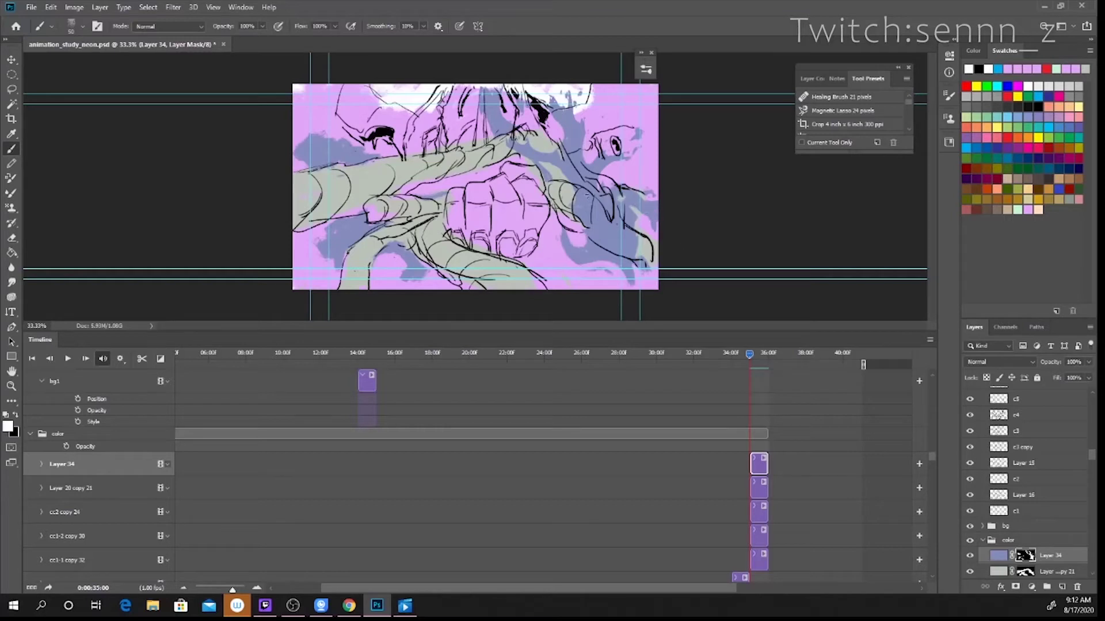
key(x)
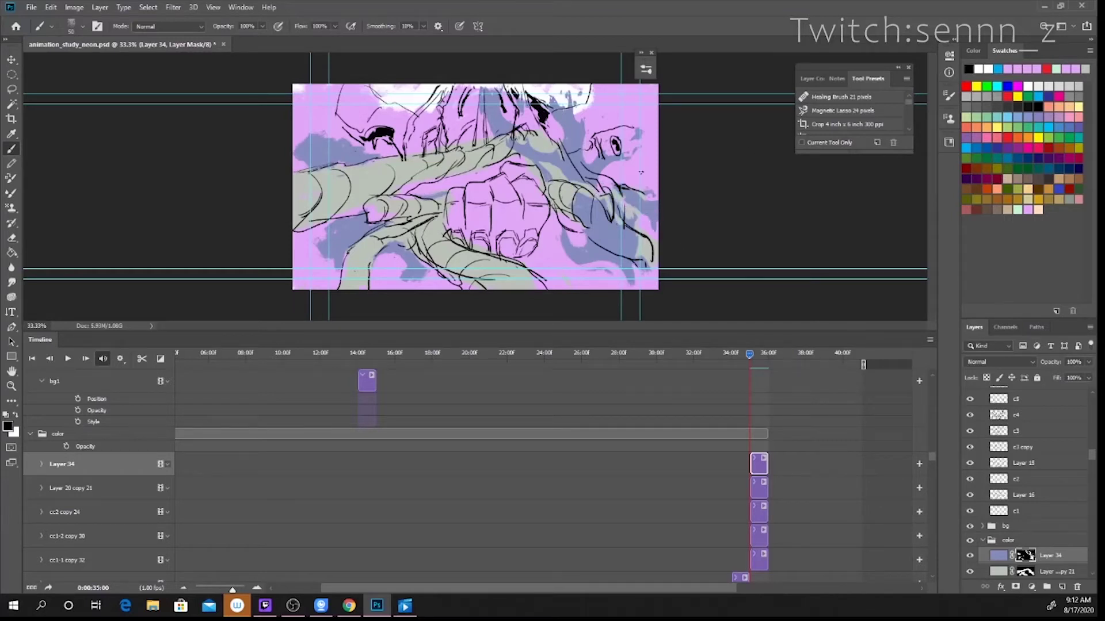
key(x)
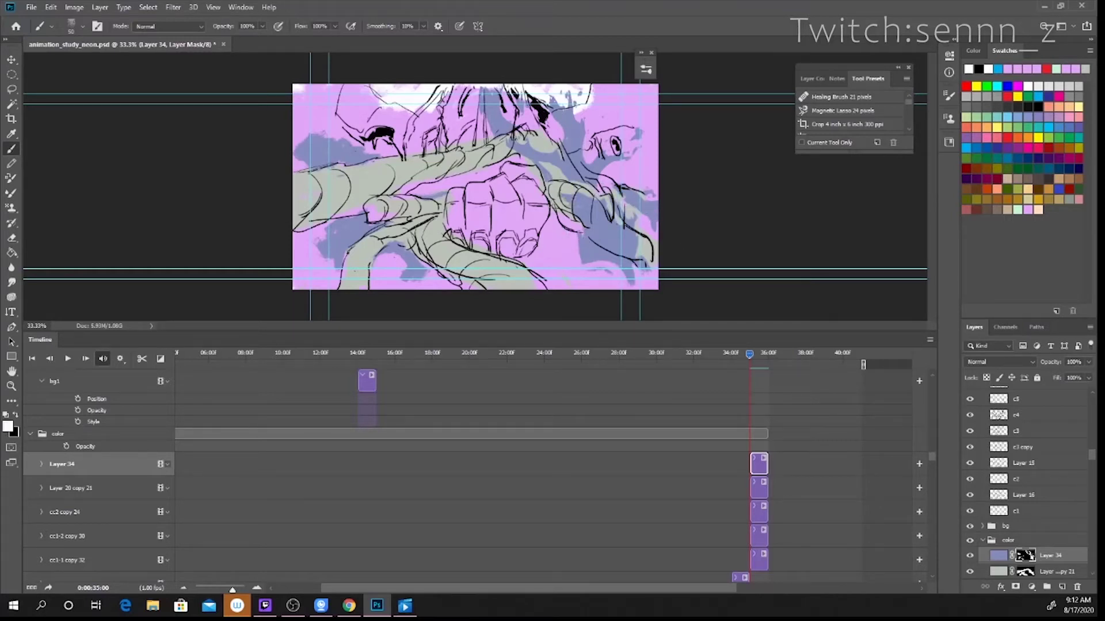
key(x)
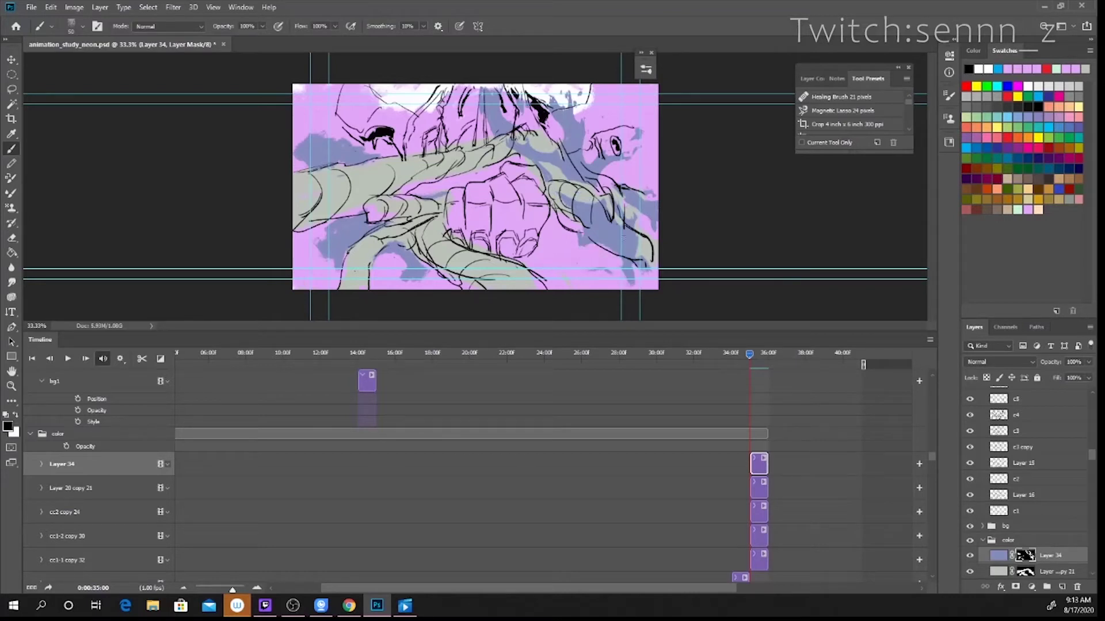
key(x)
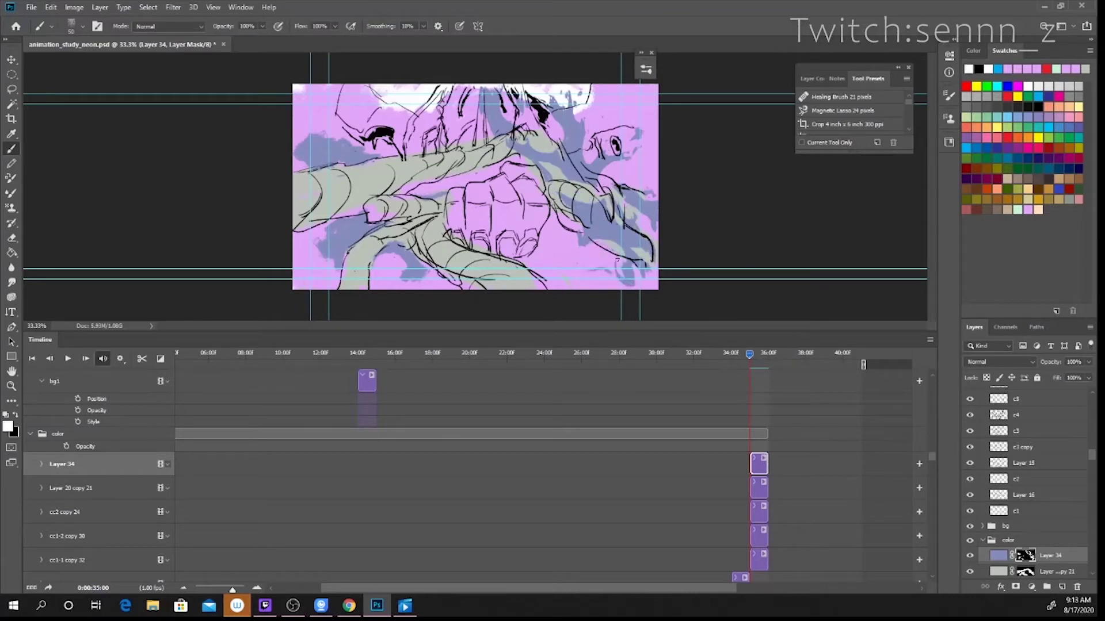
Shape a looped splash below the right hand and trim the upper-left blue patch on Layer 34's mask.
key(x)
key(x)
key(x)
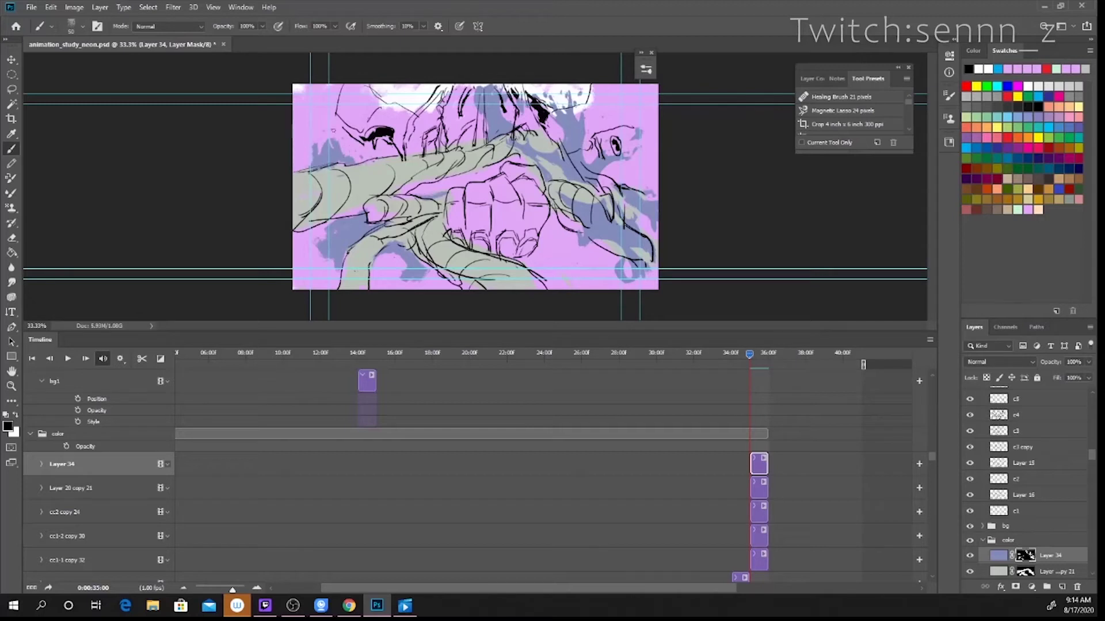
Alternate painting and masking on Layer 34 to refine the splash edges at the upper left and above the right eye.
key(x)
key(x)
key(x)
key(x)
key(x)
key(x)
key(x)
key(x)
key(x)
key(x)
key(x)
key(x)
key(x)
key(x)
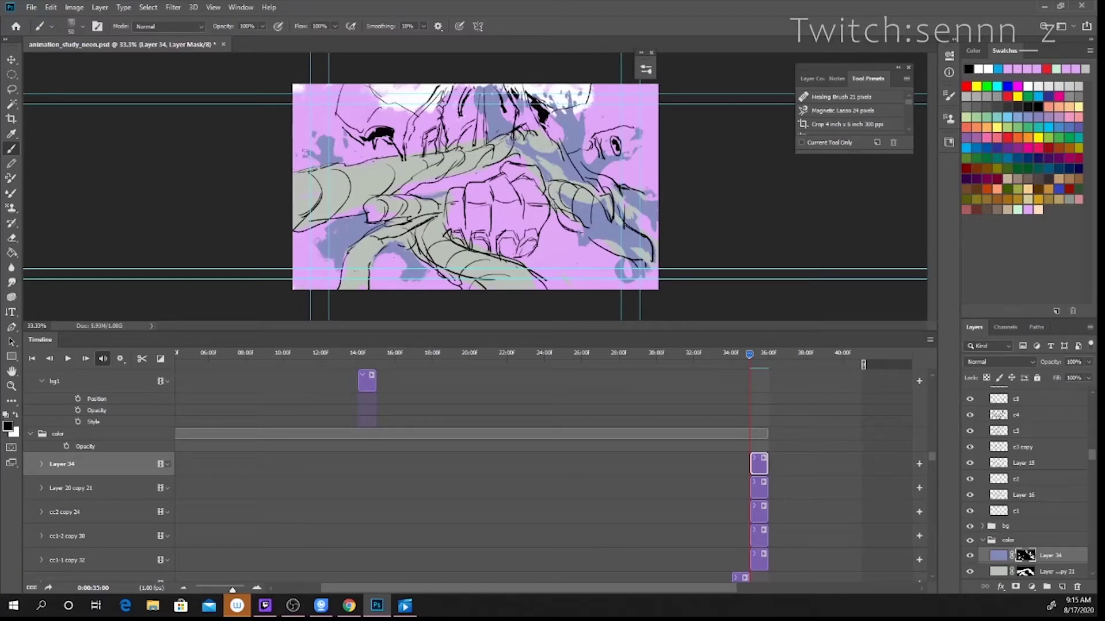
Break the upper-left blue patch on Layer 34's mask into separate splash droplets.
key(x)
key(x)
key(x)
key(x)
key(x)
key(x)
key(x)
key(x)
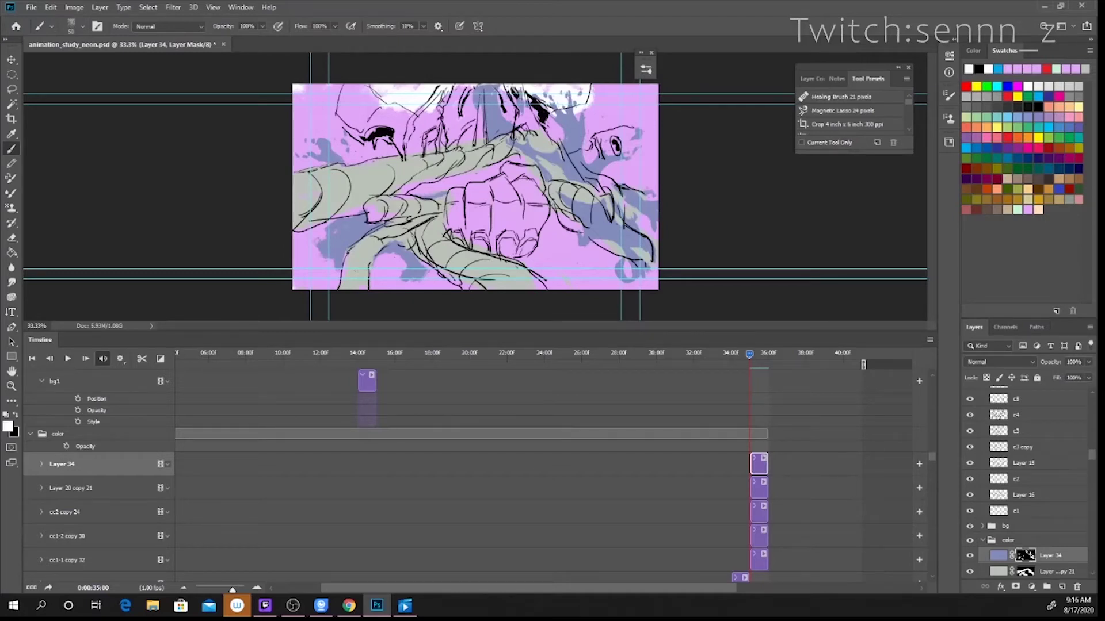
Sculpt the blue area between the left arms on Layer 34's mask into splash shapes with droplets.
key(x)
key(x)
key(x)
key(x)
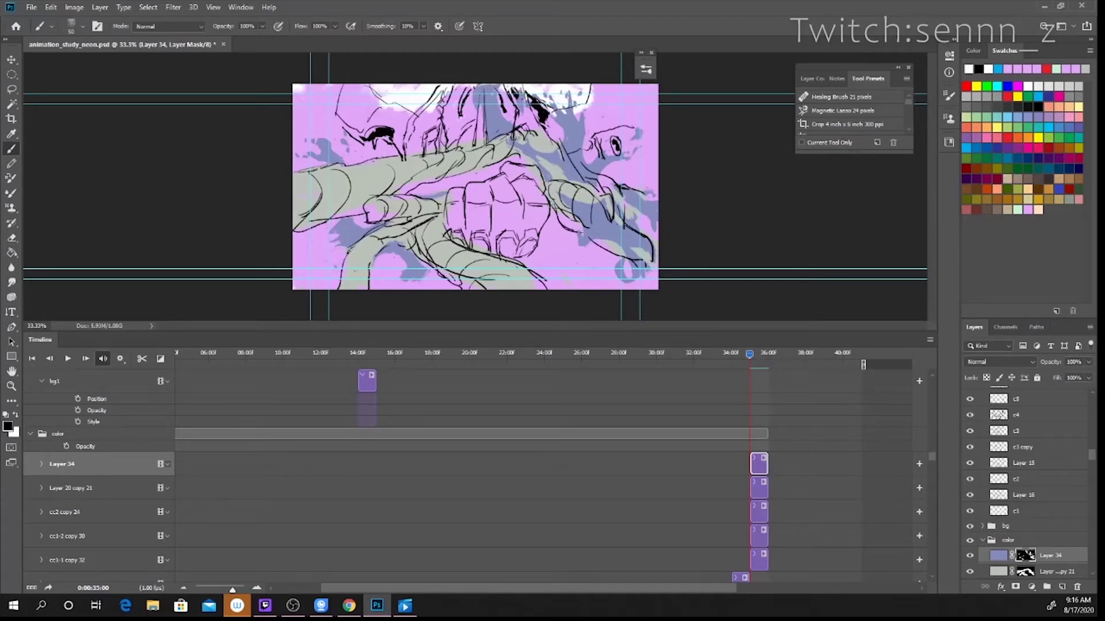
key(x)
key(x)
key(x)
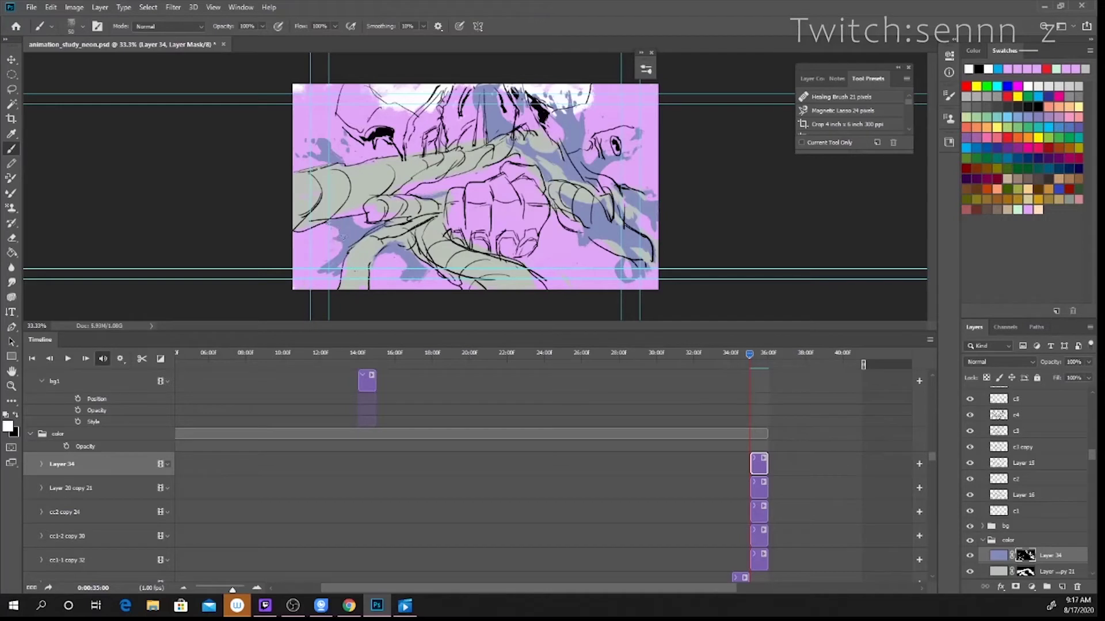
Shape the blue patch beneath the lower-left arm into a dripping splash on Layer 34's mask.
key(x)
key(x)
key(x)
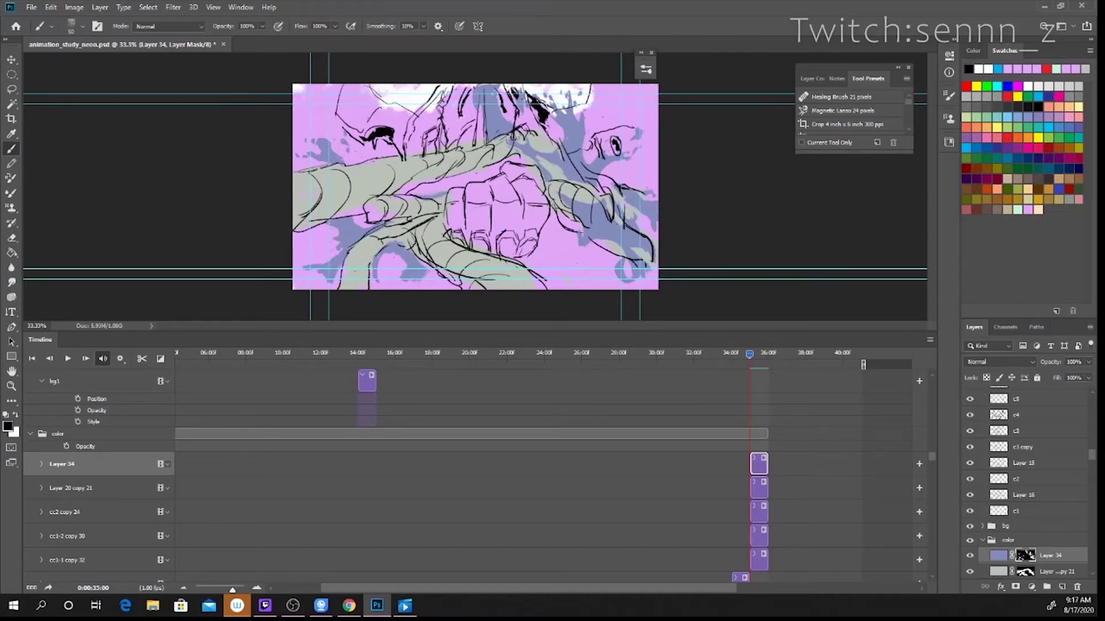
key(x)
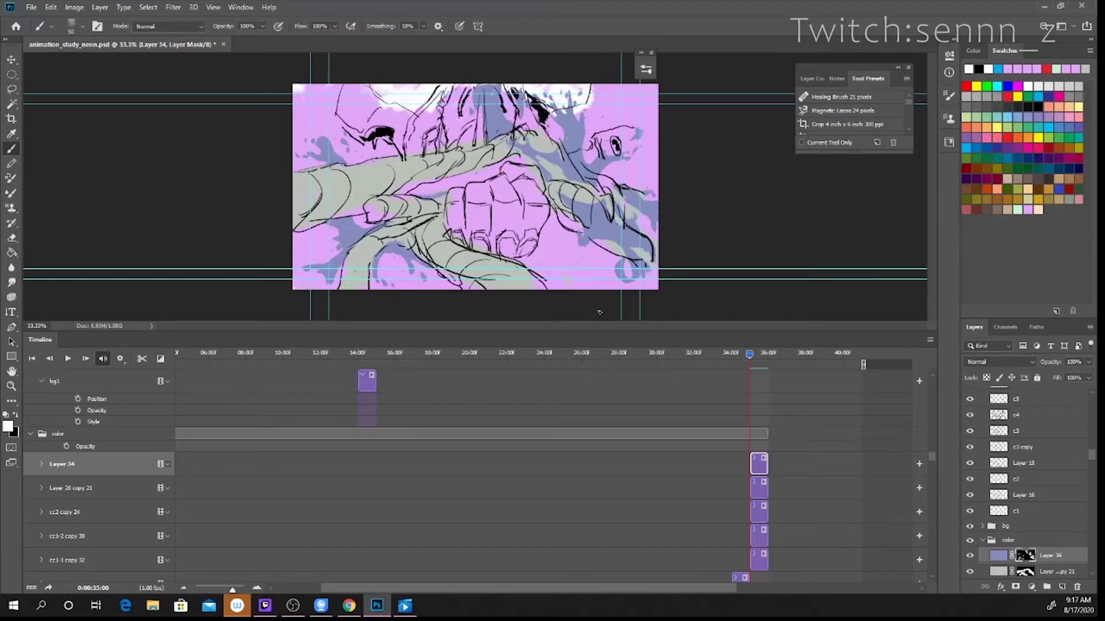
Move Layer 34 above the c group into a new group named water, and select its mask at 35 seconds.
drag(999, 556, 1011, 383)
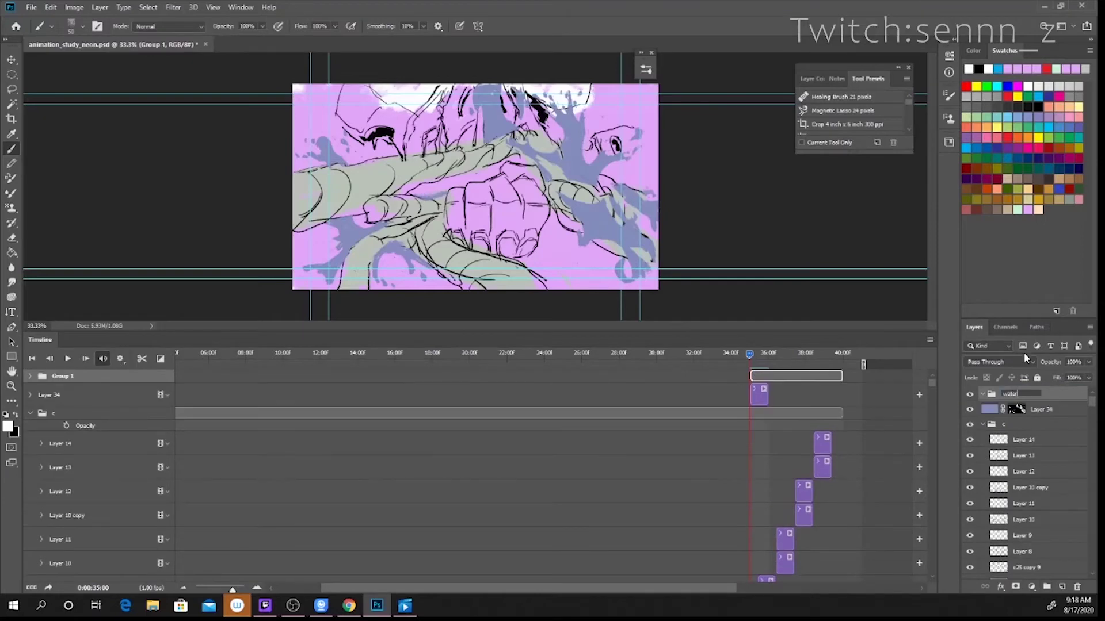
click(759, 353)
drag(759, 355, 749, 355)
click(759, 376)
click(1026, 409)
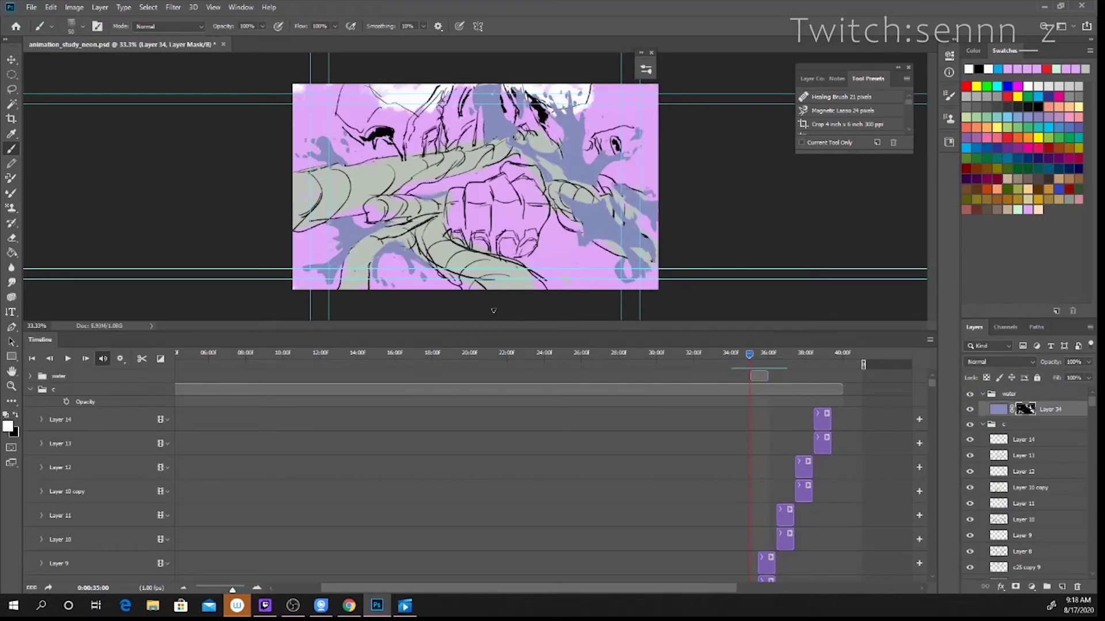
Refine the blue splashes beside the upper-centre arm joint and over the right arm on Layer 34's mask.
key(x)
drag(506, 137, 517, 123)
drag(932, 382, 944, 409)
scroll(943, 408, down, 5)
key(x)
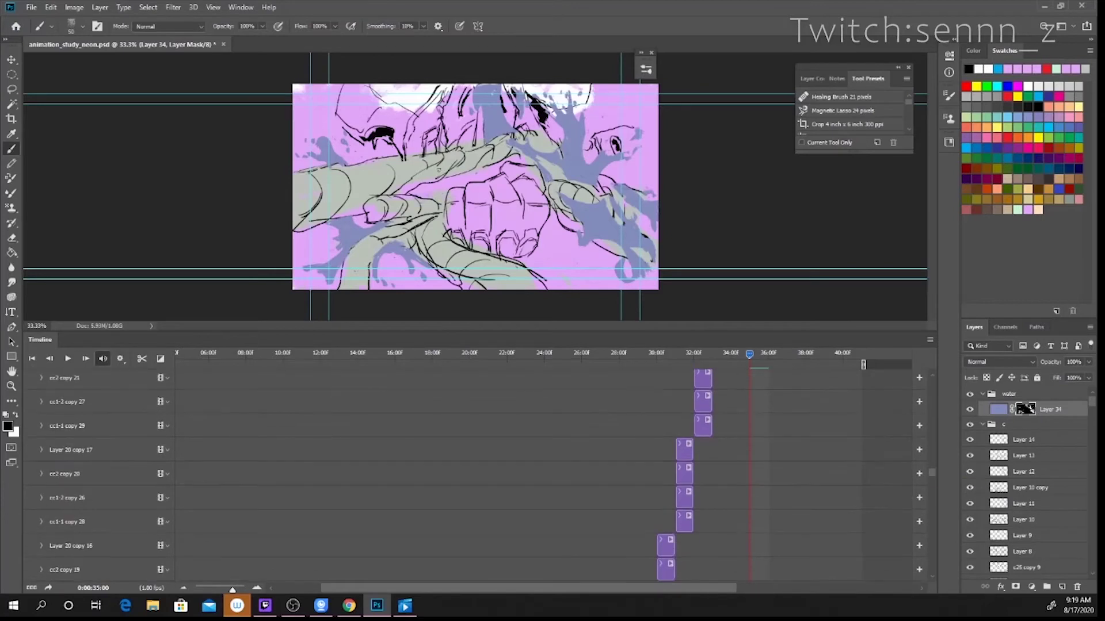
key(x)
mouse_move(643, 205)
mouse_down()
mouse_move(633, 182)
mouse_move(640, 202)
mouse_move(627, 196)
mouse_move(615, 218)
mouse_move(640, 233)
mouse_up()
key(x)
key(x)
key(x)
key(x)
Select Layer 20 copy 21's mask in the color group and fill in the grey colouring of the right arm around the splash.
drag(1092, 401, 1091, 461)
click(1025, 469)
scroll(934, 497, up, 5)
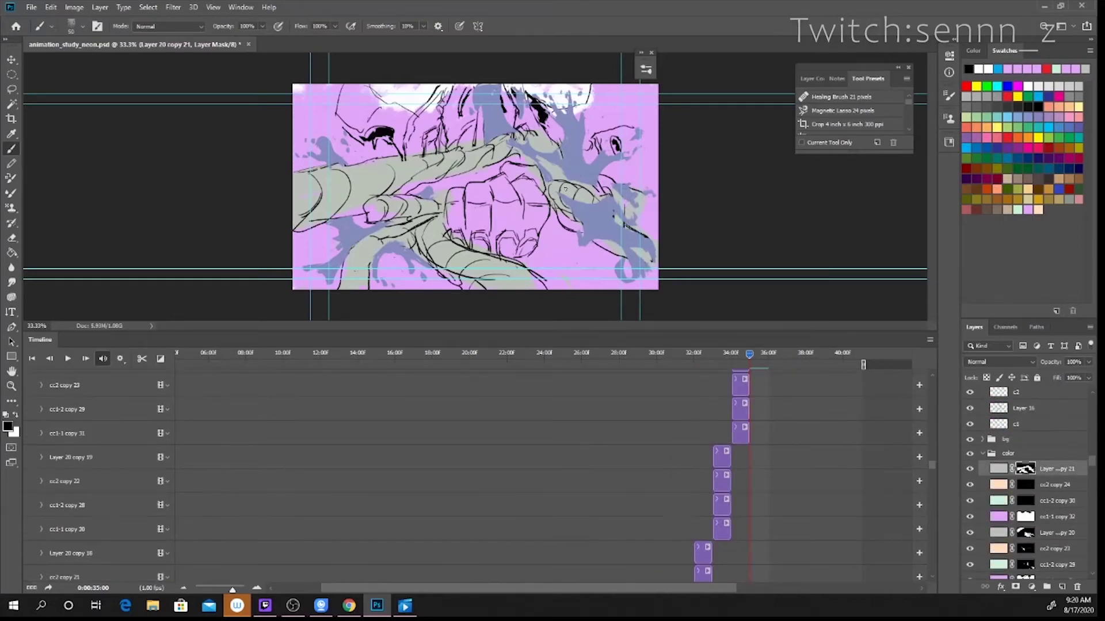
key(x)
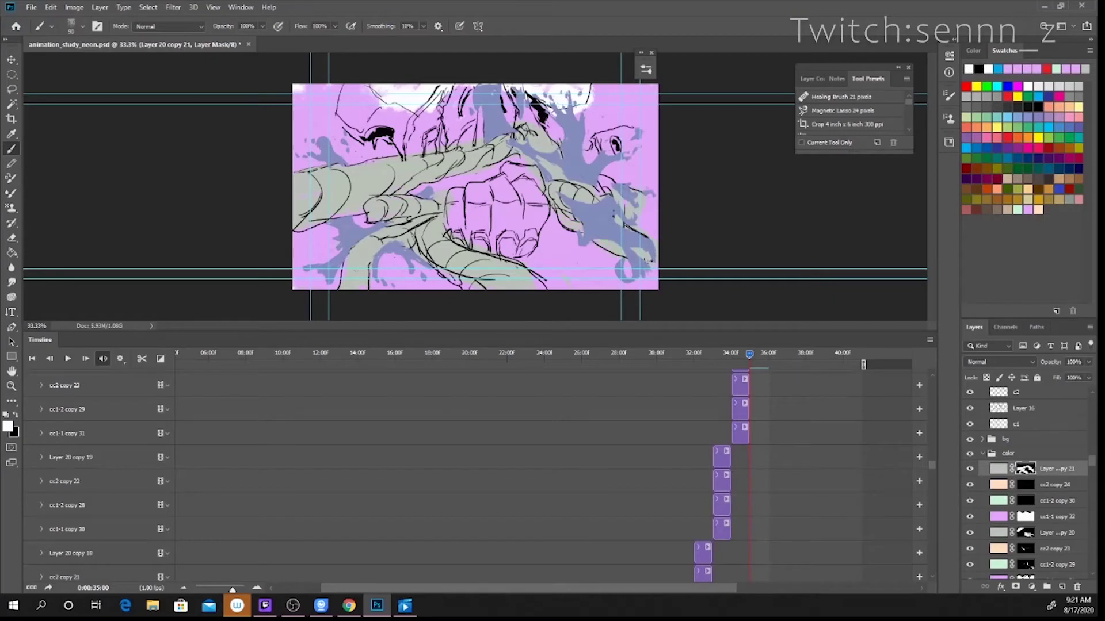
key(x)
key(x)
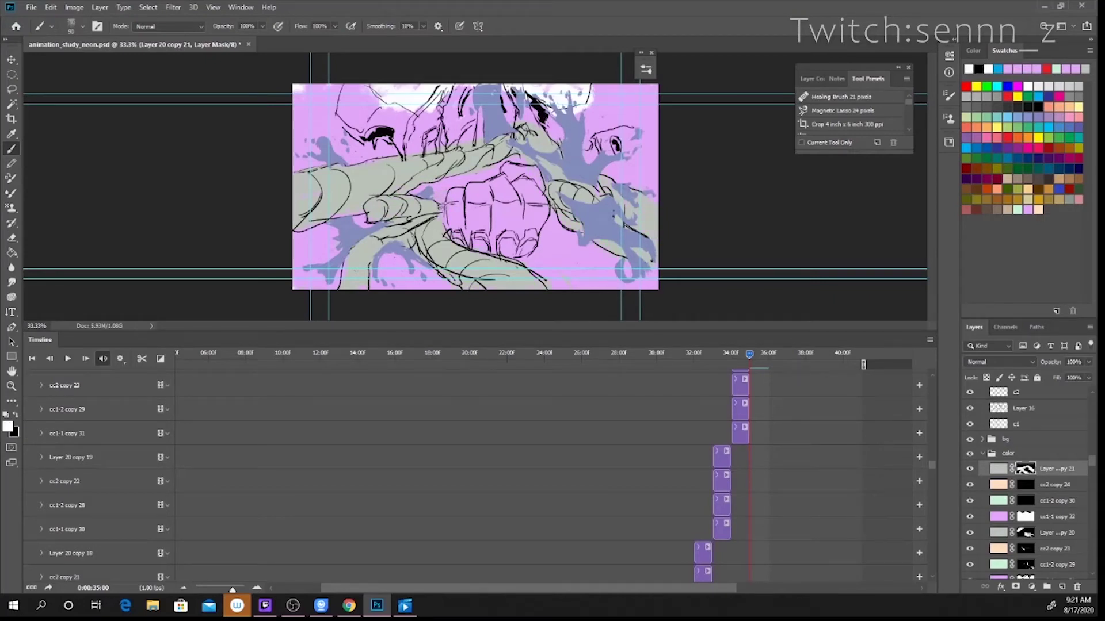
key(x)
key(x)
key(x)
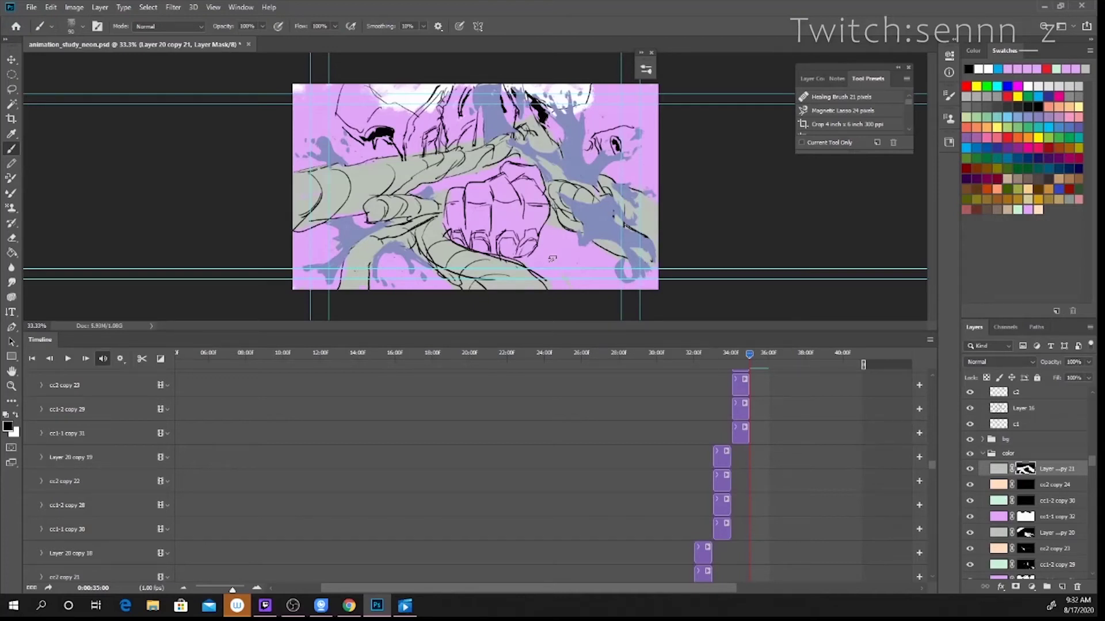
key(alt+Tab)
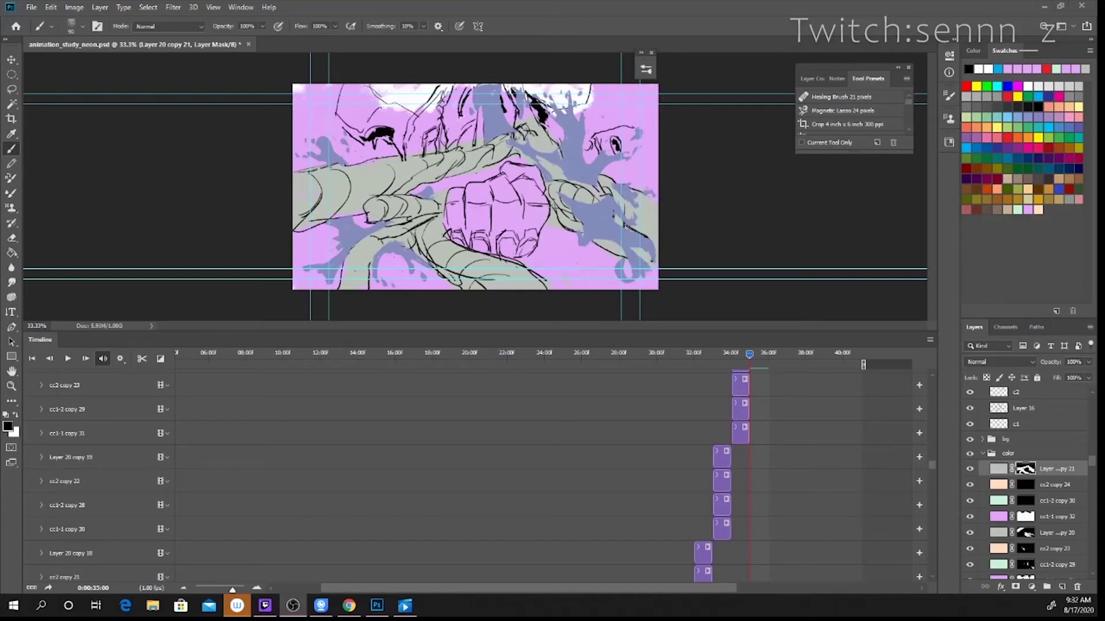
key(alt+Tab)
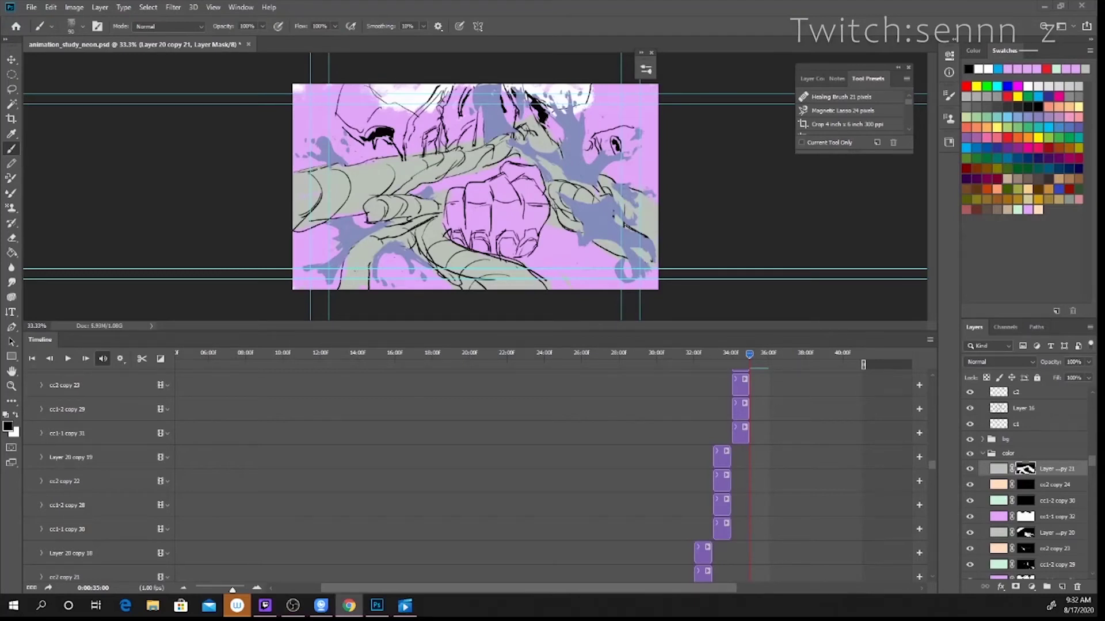
key(alt+Tab)
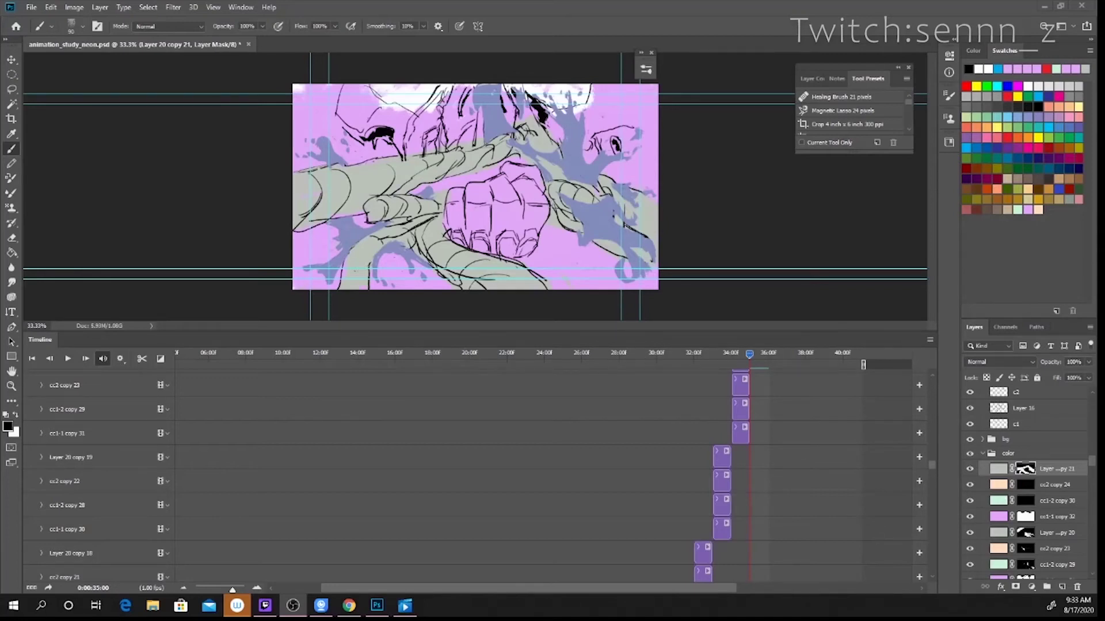
click(993, 462)
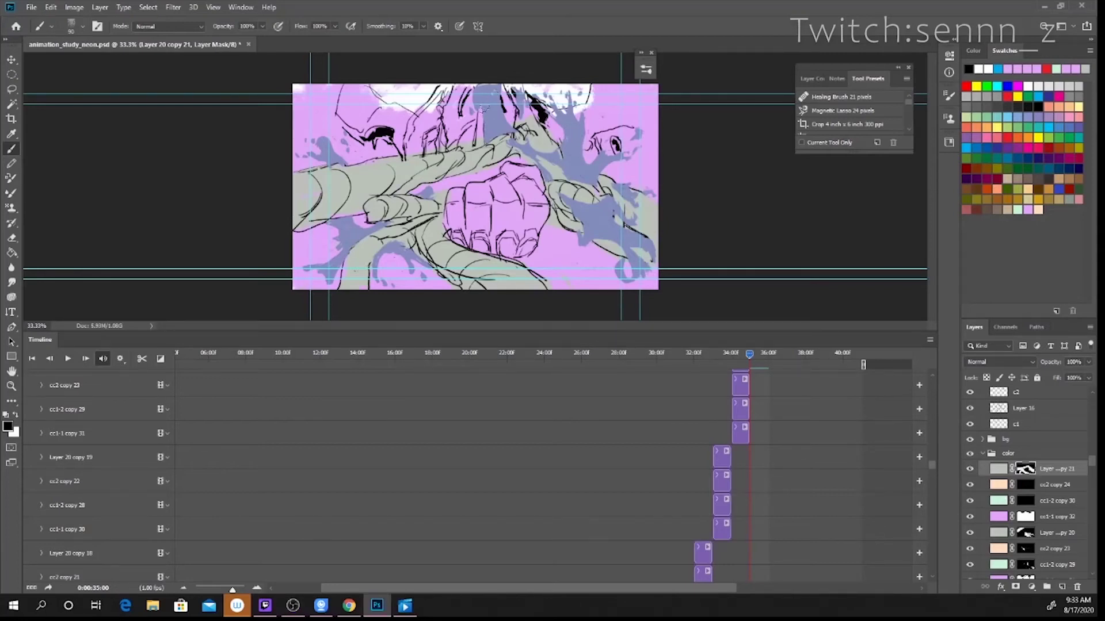
Carve the blue patch at the frame's upper centre into thin splash shapes and droplets on Layer 34's mask.
key(x)
drag(1092, 463, 1092, 401)
click(1025, 409)
drag(472, 86, 471, 102)
drag(472, 92, 455, 122)
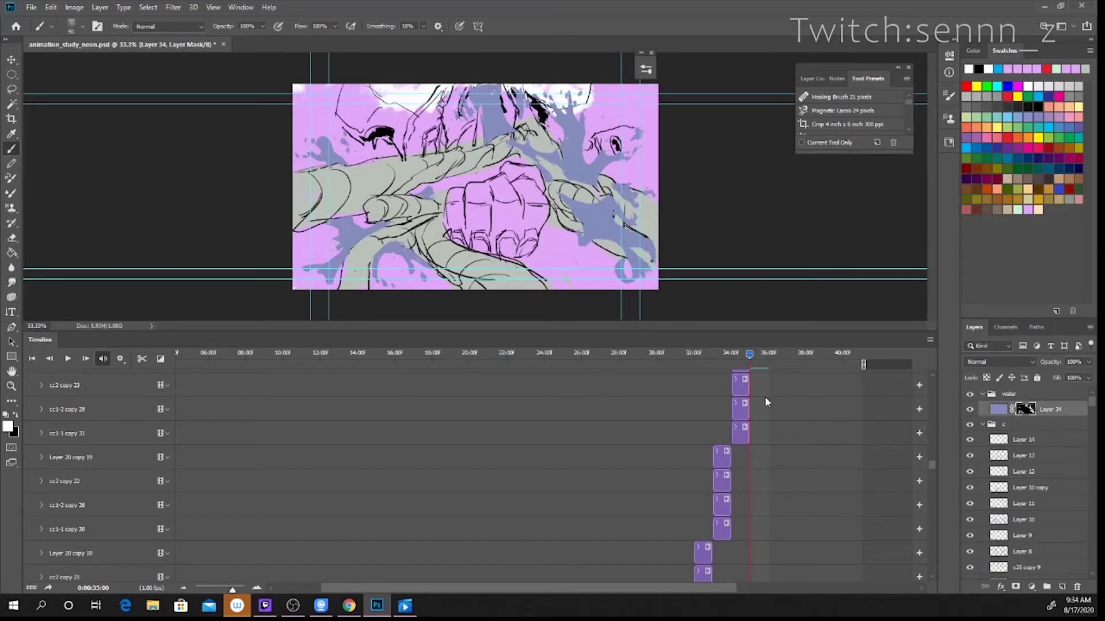
key(alt+Tab)
key(alt+Tab)
key(x)
drag(489, 86, 499, 110)
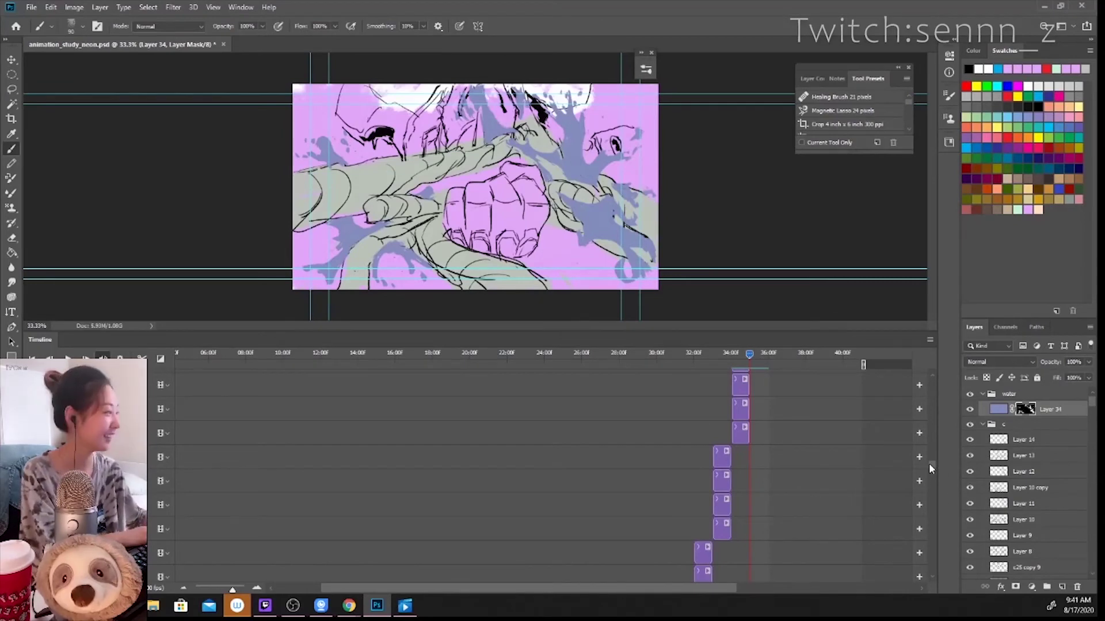
Select Layer 35's clip and compare the frames at 34 and 35 seconds.
scroll(928, 463, up, 3)
drag(934, 453, 932, 451)
drag(749, 354, 750, 356)
drag(931, 458, 931, 464)
click(758, 440)
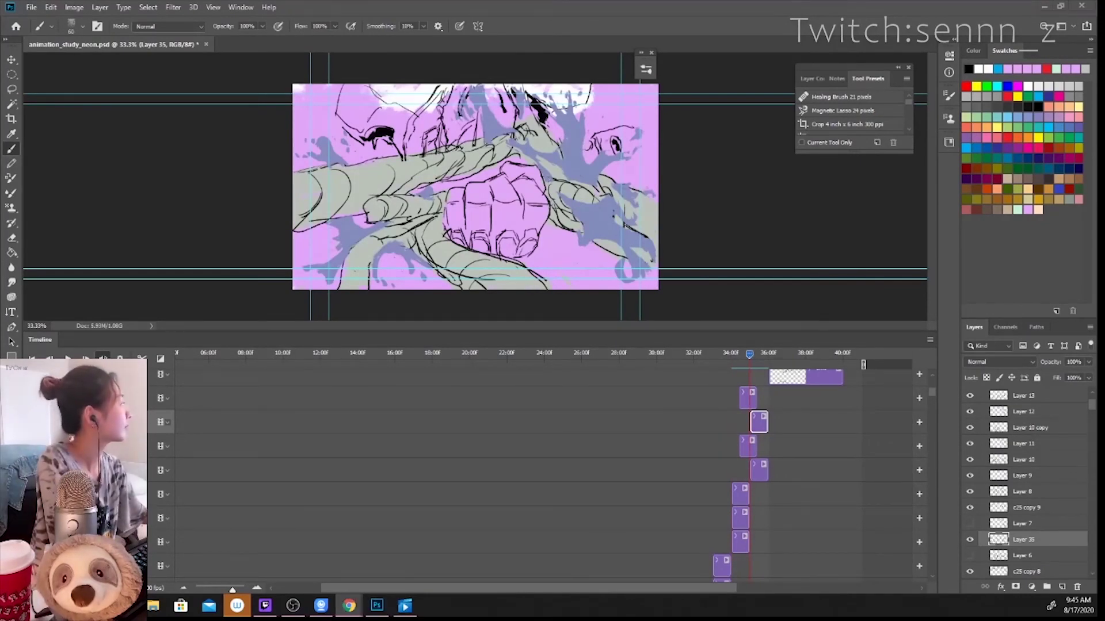
click(735, 356)
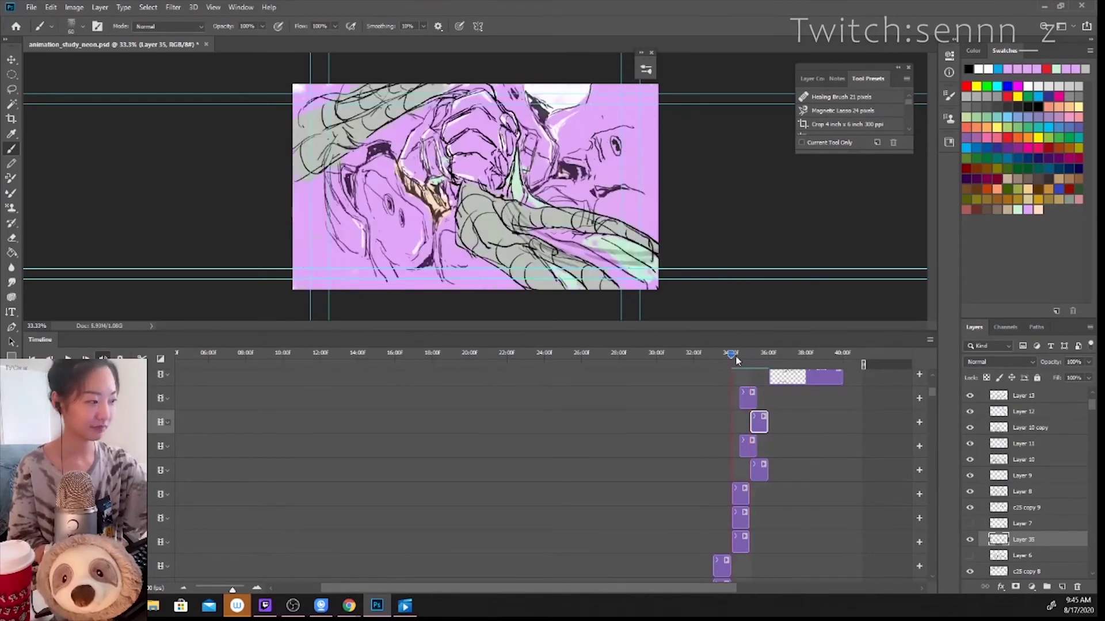
click(749, 355)
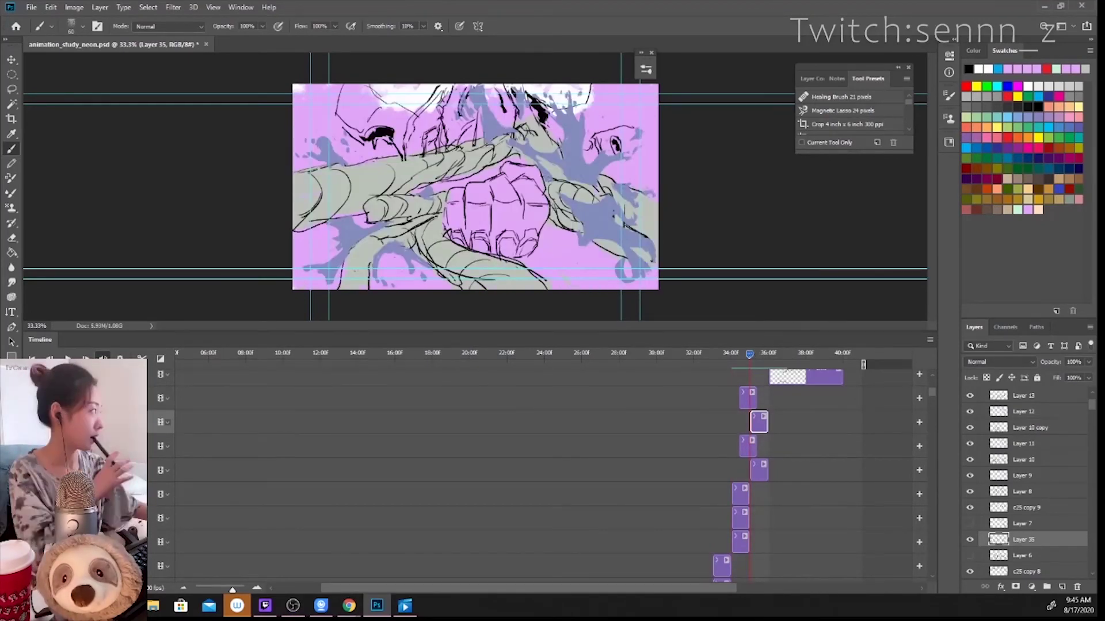
Ink extra contour lines just above the fist on c25 copy 8 using a smaller brush.
click(1026, 572)
key(bracketleft)
key(bracketleft)
key(bracketleft)
key(bracketleft)
drag(485, 168, 475, 181)
mouse_move(474, 178)
mouse_down()
mouse_move(459, 183)
mouse_move(483, 178)
mouse_up()
drag(485, 175, 470, 183)
key(e)
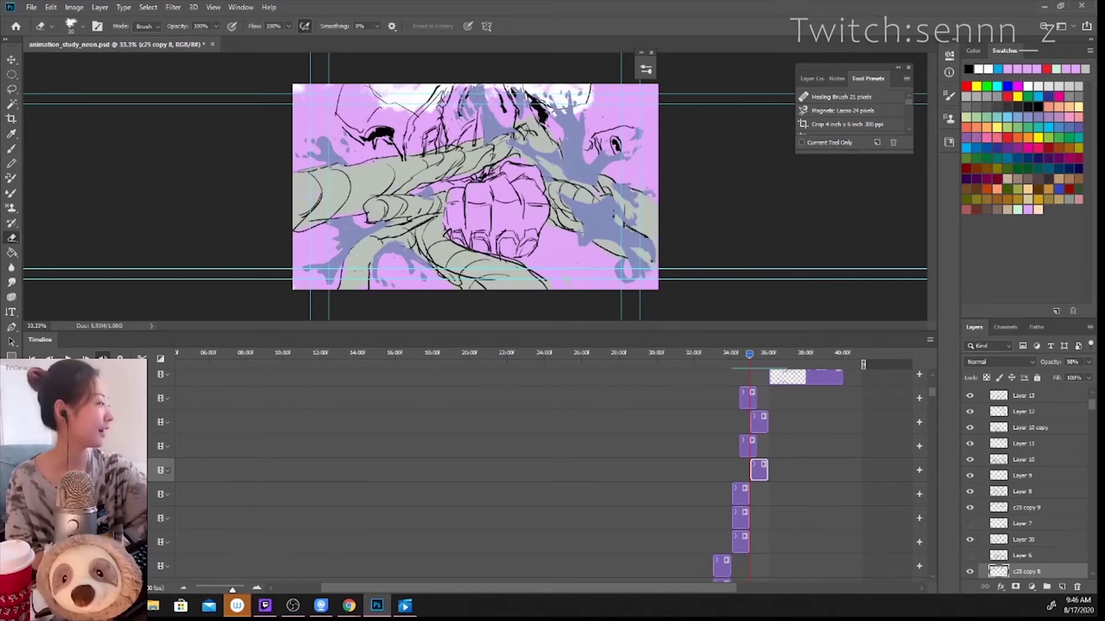
key(b)
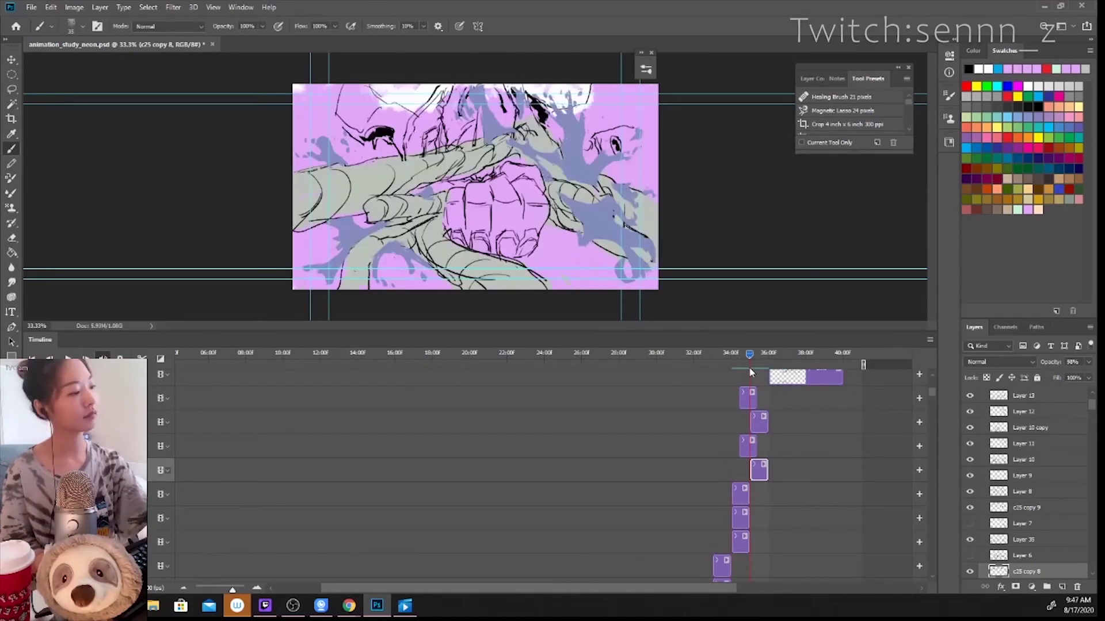
Delete the hidden layers Layer 6 and Layer 7.
click(1023, 556)
click(1078, 587)
key(Return)
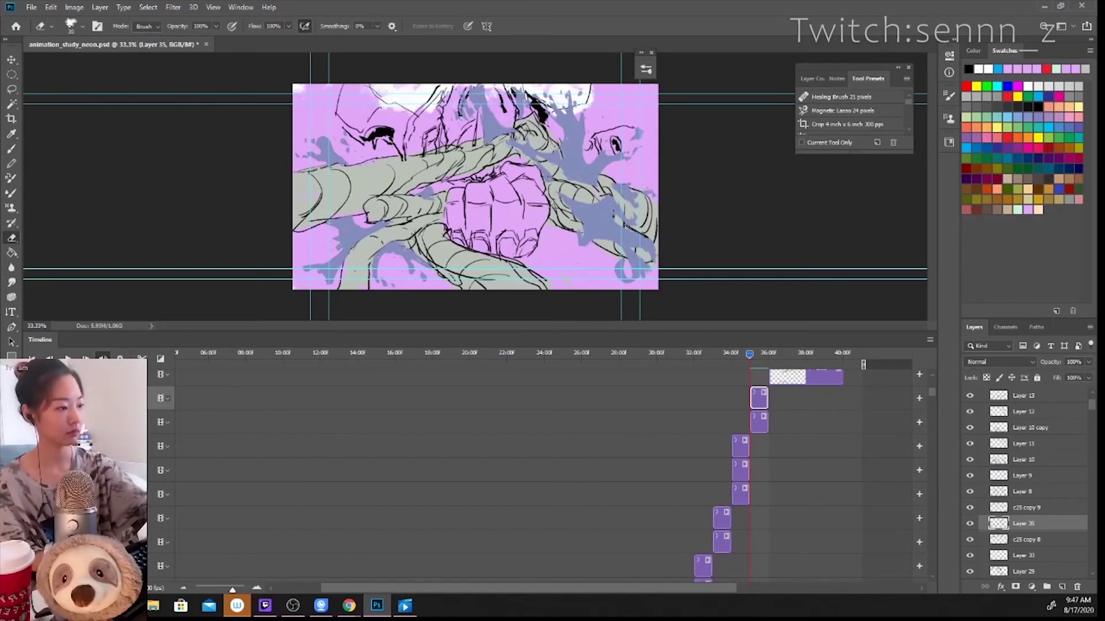
Clean up and redraw the ink outlines where the arms meet above the fist on Layer 35.
key(e)
key(alt+bracketleft)
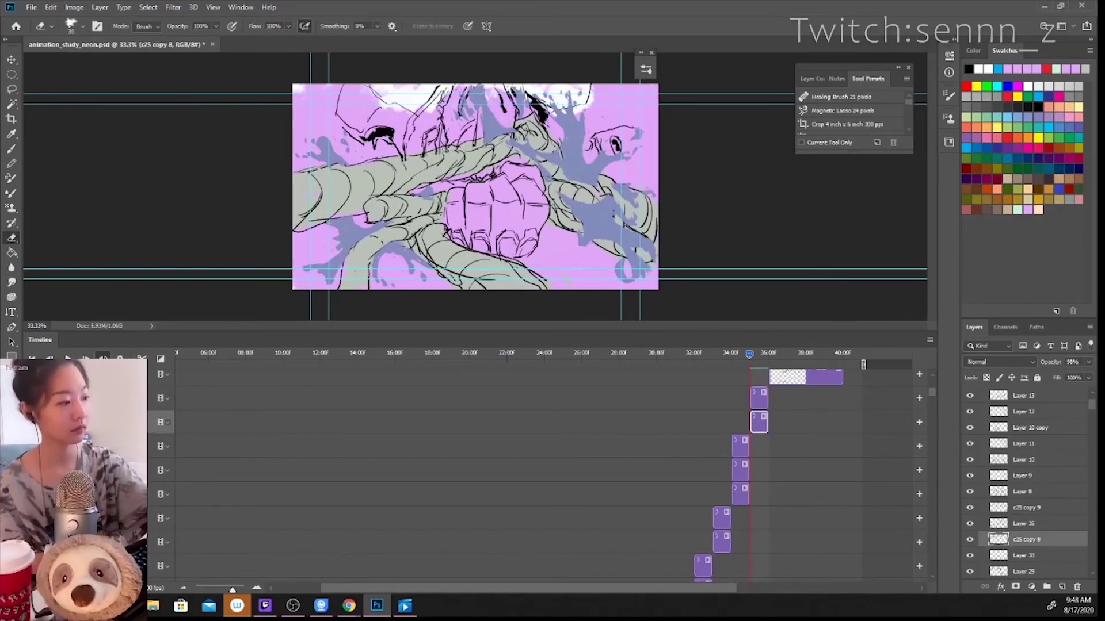
key(alt+bracketright)
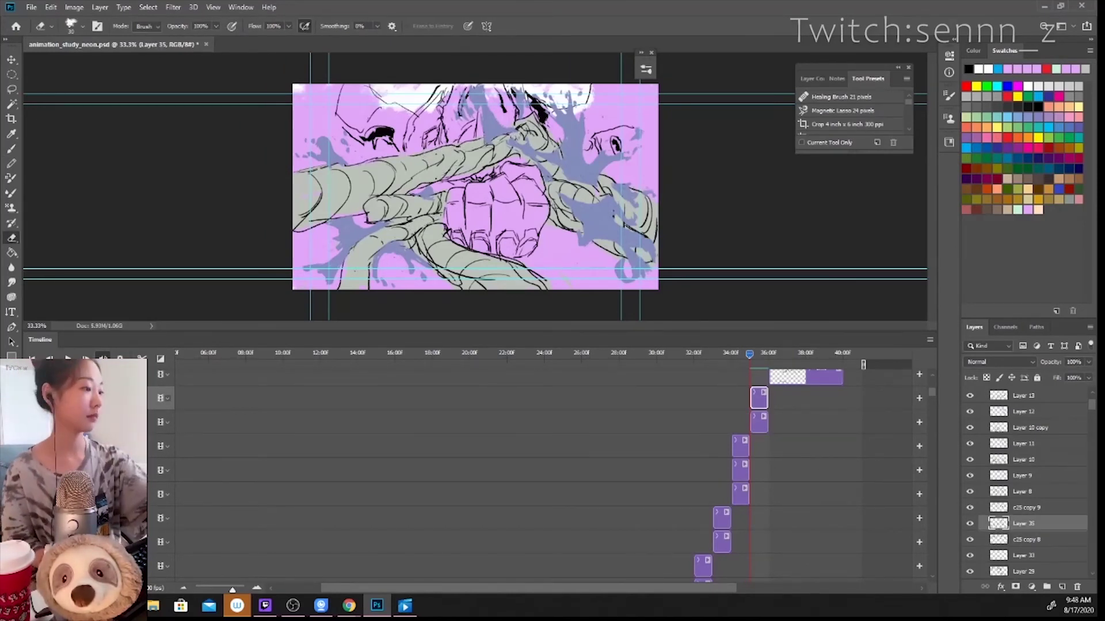
key(b)
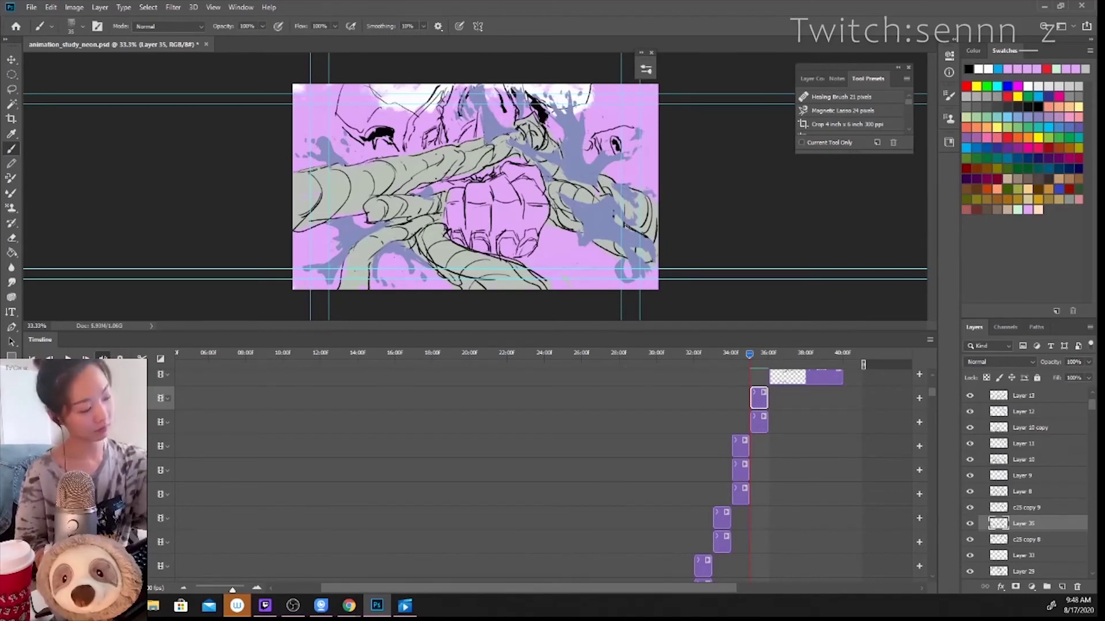
key(e)
key(b)
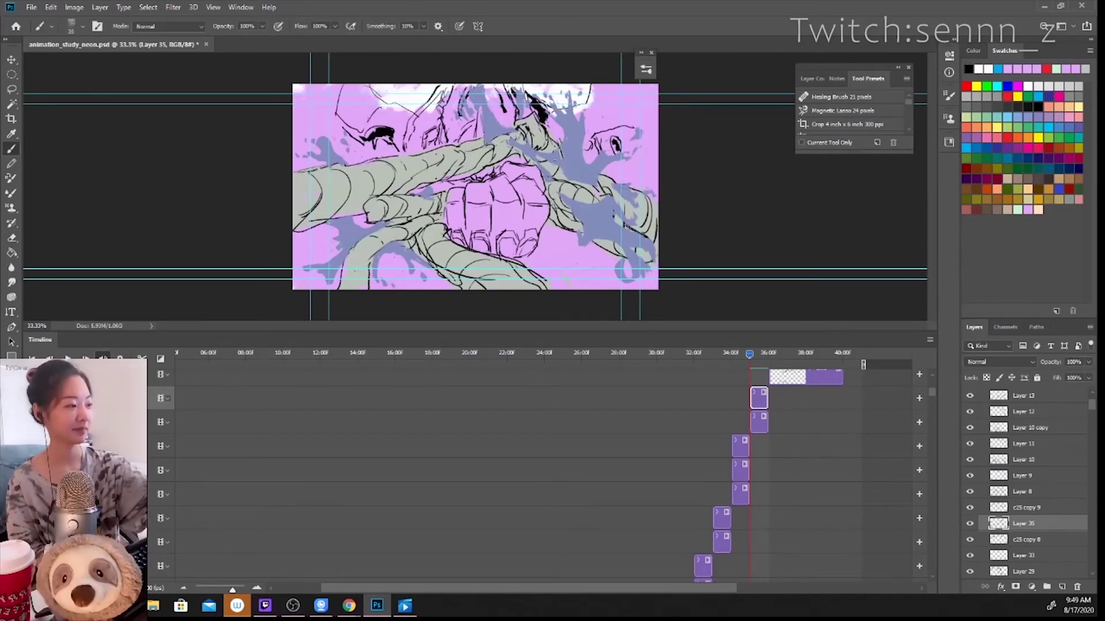
Add and trim contour strokes on the right arm's upper section beside the fist on Layer 35.
key(e)
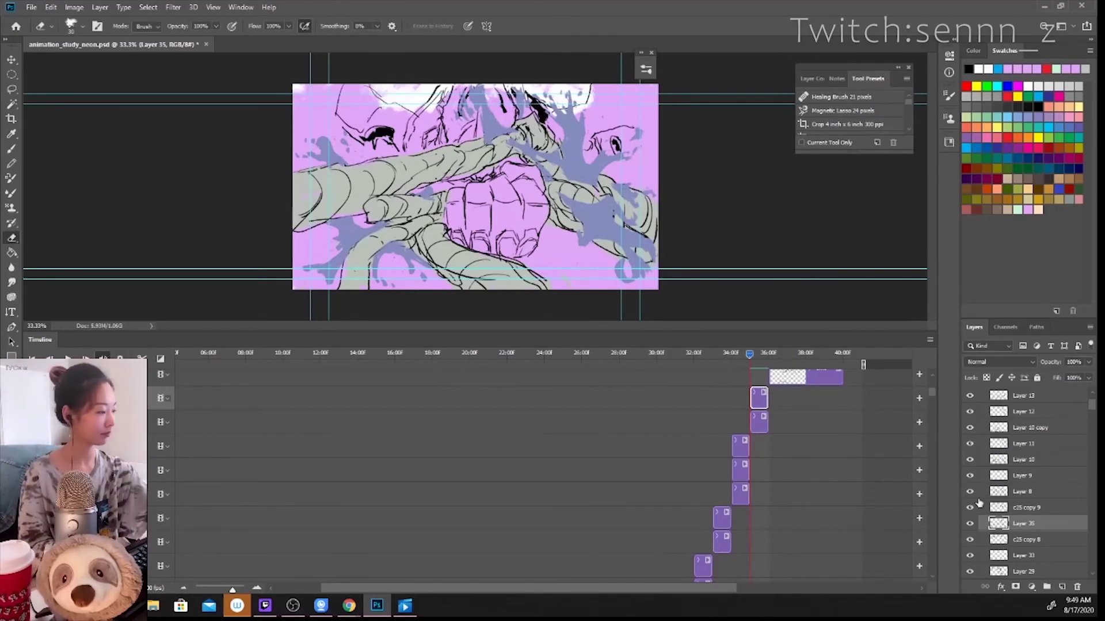
key(alt+bracketleft)
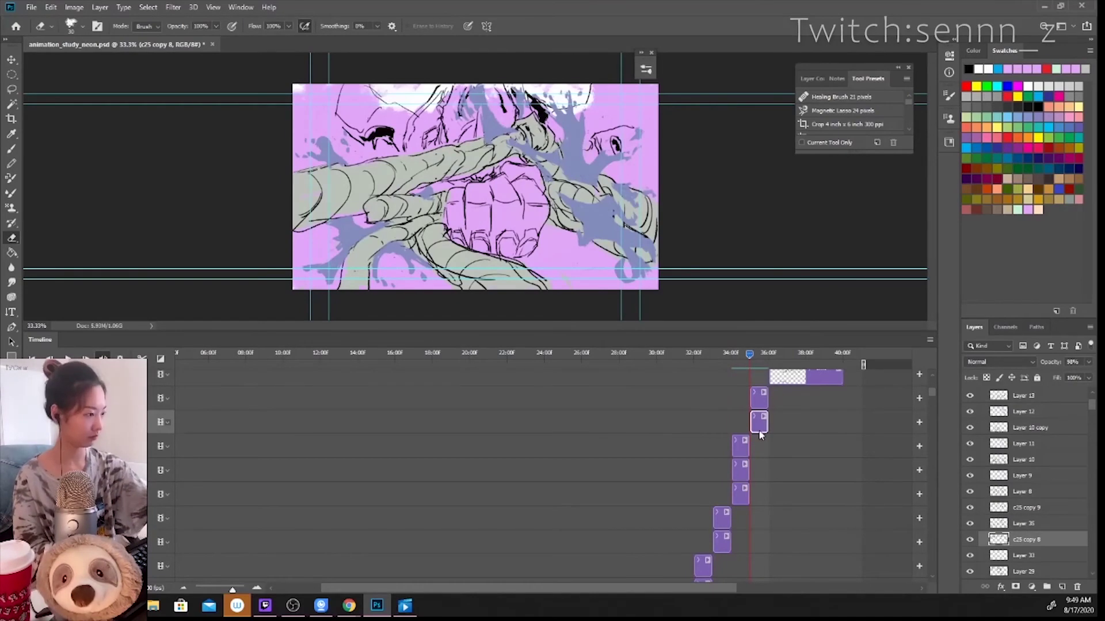
key(alt+bracketright)
key(b)
click(523, 160)
key(e)
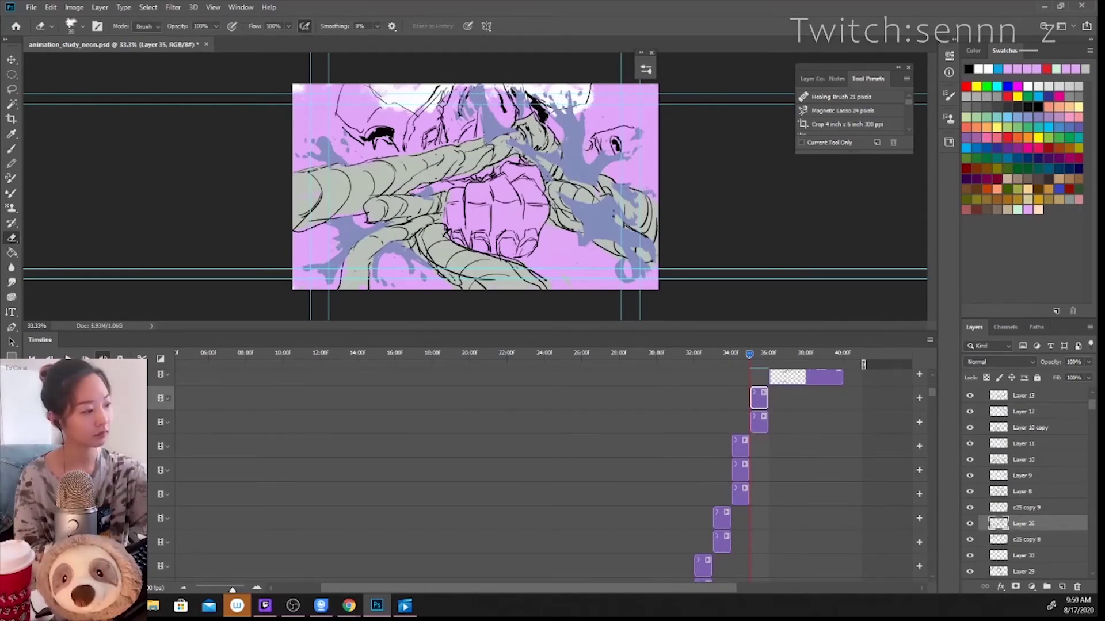
click(527, 162)
Touch up the grey arm colouring on Layer 20 copy 21's mask for the 35-second frame.
mouse_move(931, 392)
mouse_down()
mouse_move(930, 461)
mouse_move(930, 452)
mouse_up()
click(760, 571)
key(x)
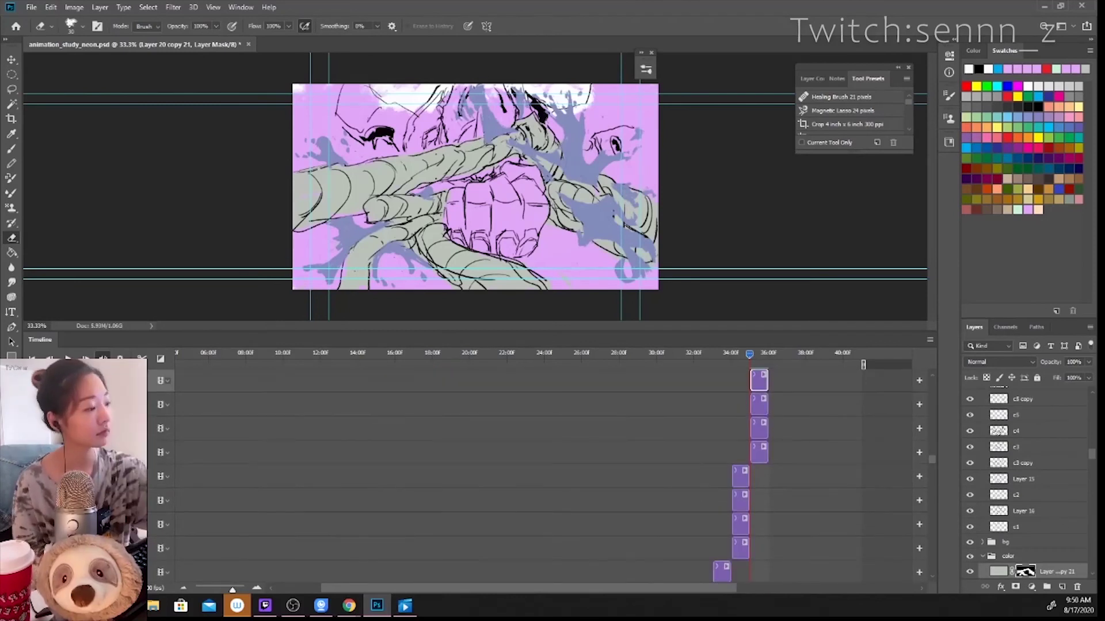
key(x)
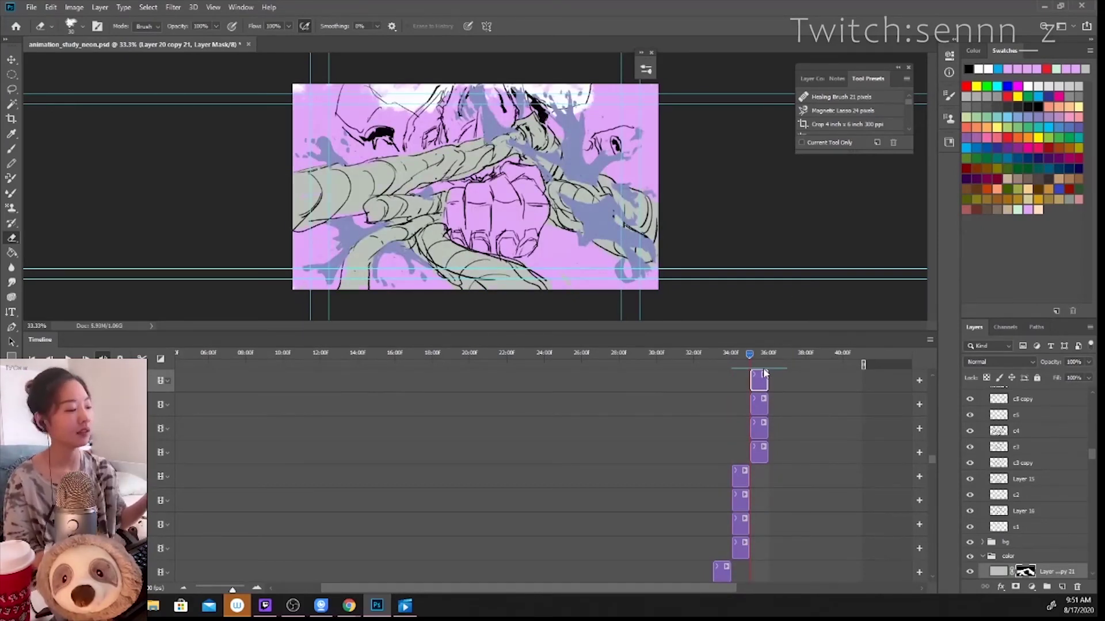
Play back the frames around 35 seconds and select Layer 20 copy 20's mask on the 34-second frame.
key(space)
scroll(1027, 431, down, 3)
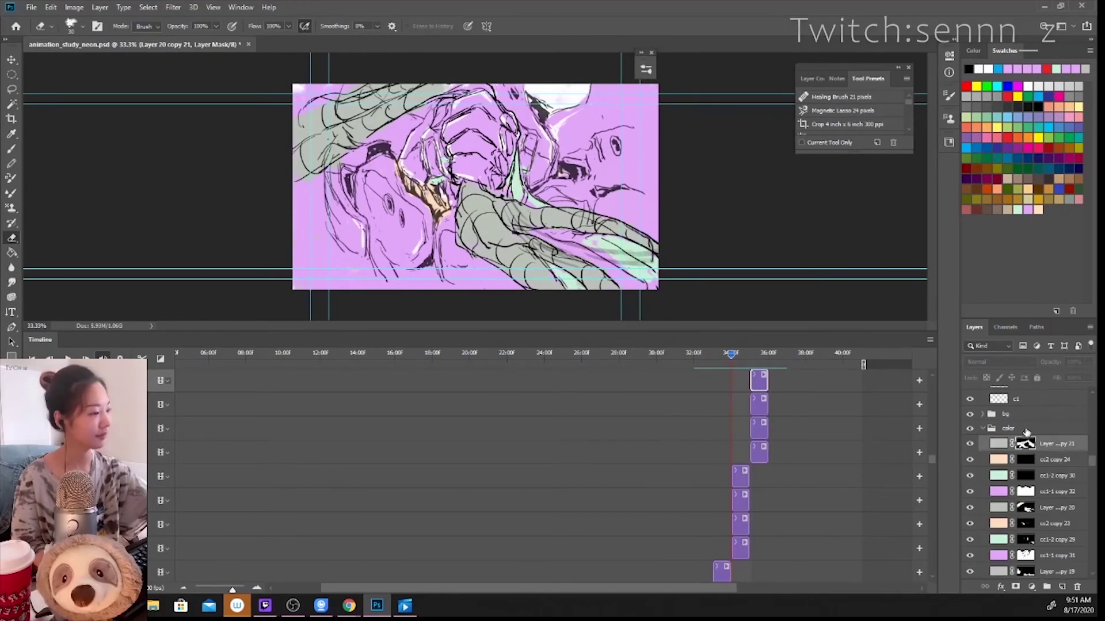
click(741, 476)
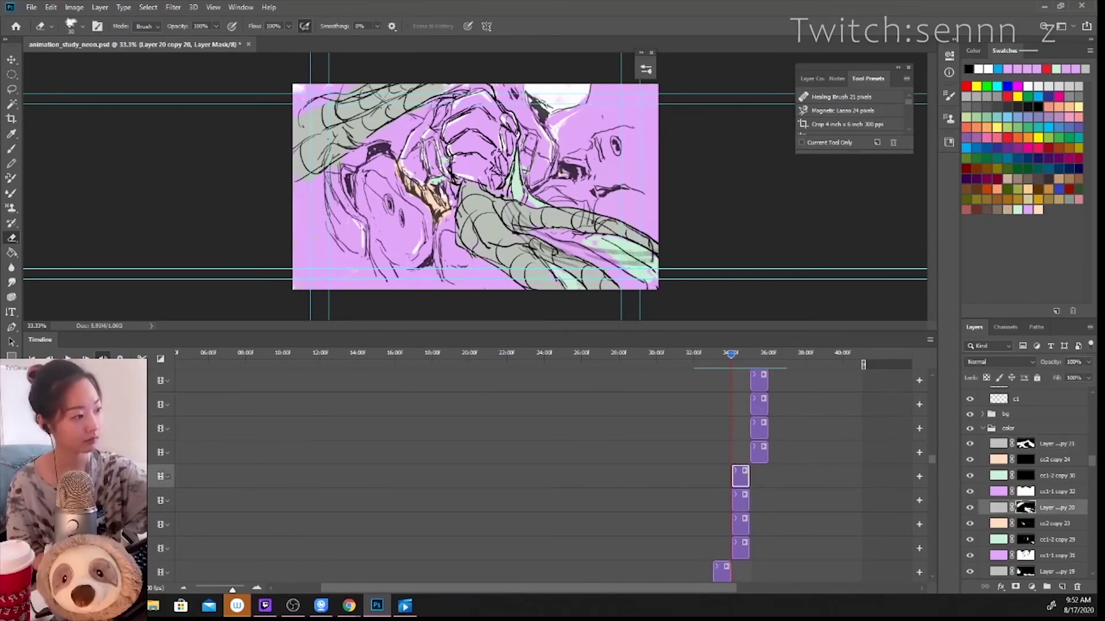
key(space)
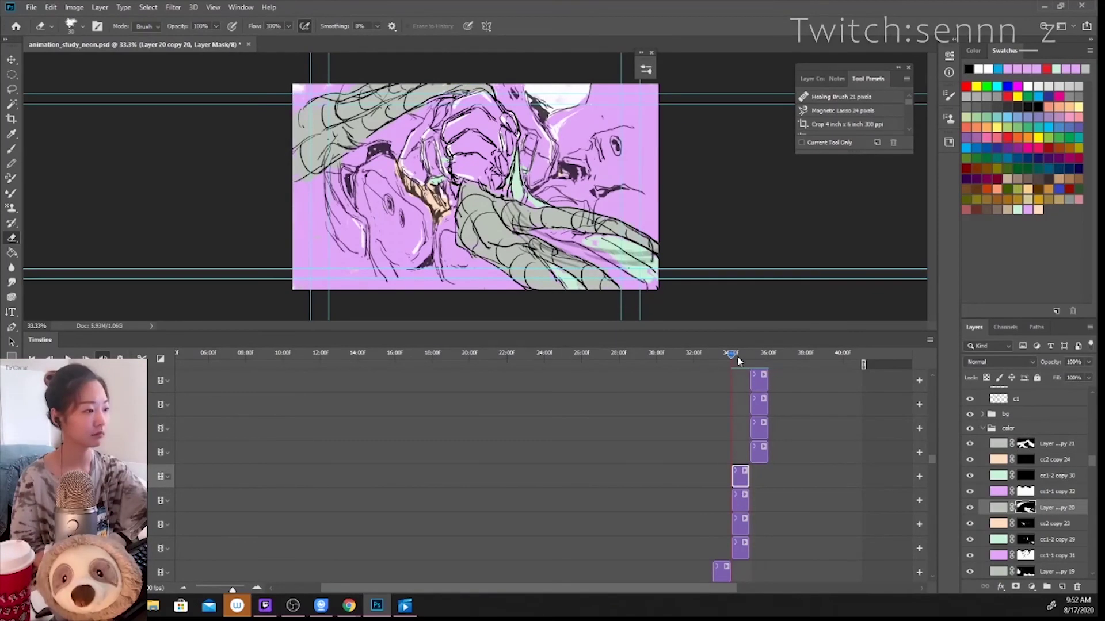
Enlarge and distort the lassoed right-hand splashes on Layer 34's mask at 107.35% scale, and fill away the stray blue strip below them.
drag(1092, 461, 1091, 400)
click(1050, 409)
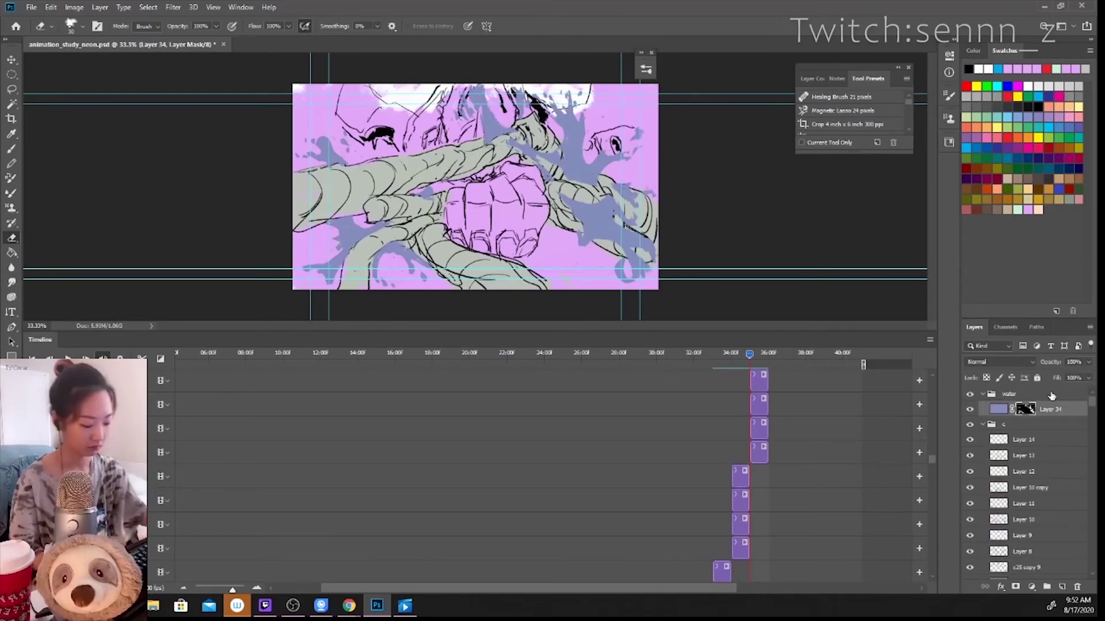
key(l)
drag(606, 75, 670, 156)
key(ctrl+t)
drag(658, 83, 666, 77)
drag(437, 289, 428, 297)
drag(665, 297, 665, 271)
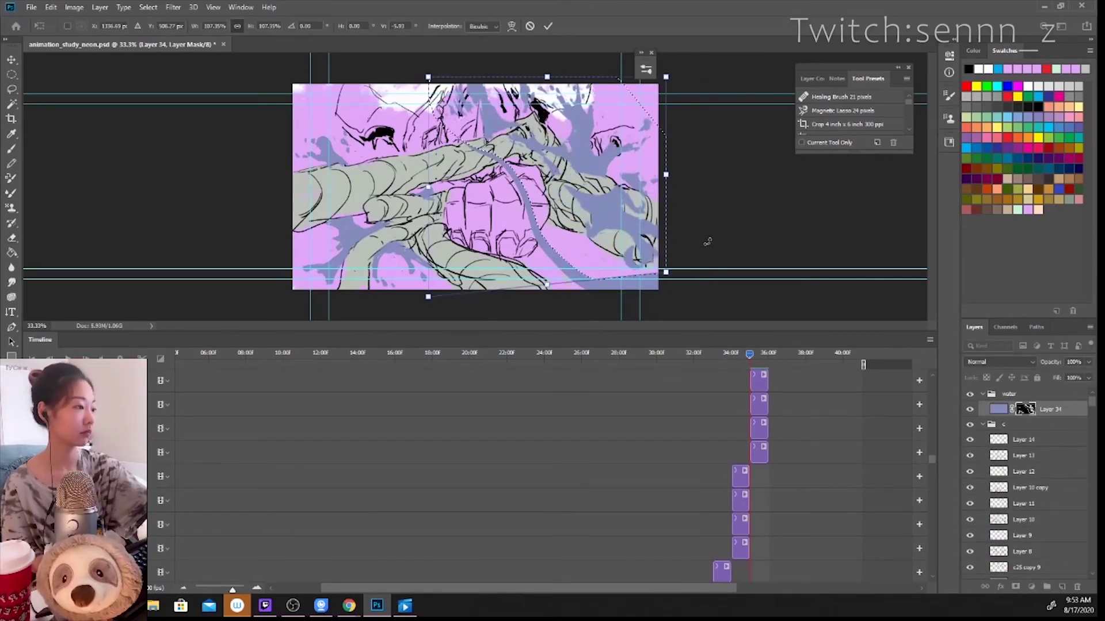
drag(546, 76, 547, 87)
key(Return)
key(ctrl+d)
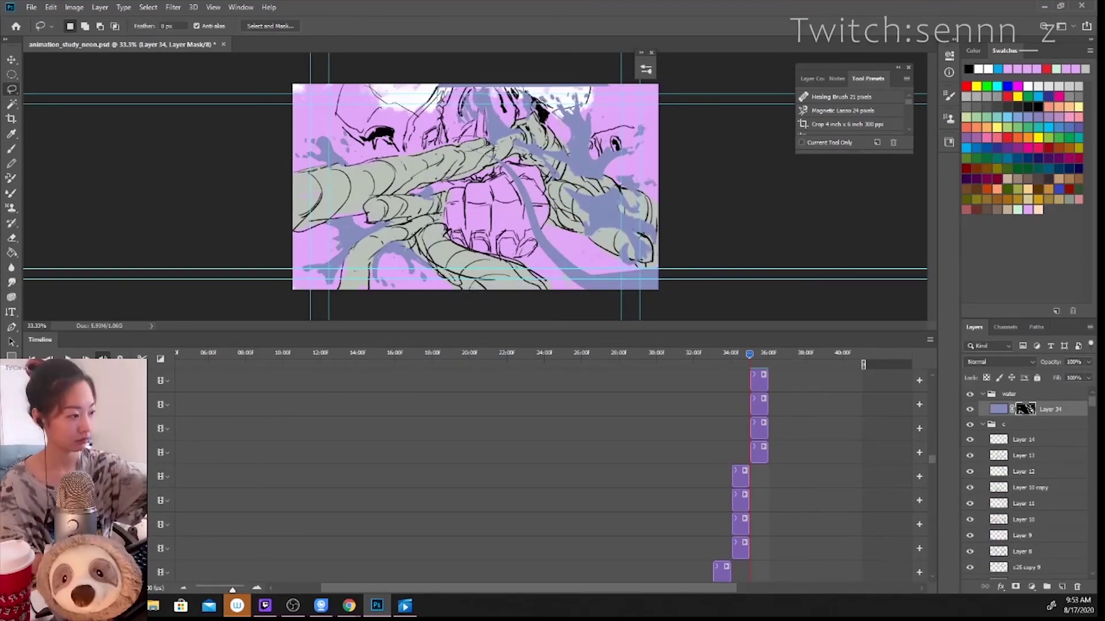
key(g)
click(593, 282)
Lasso the left-hand splashes on Layer 34's mask, distort them inward, and fill away the stray blue area near the fist.
key(l)
drag(291, 137, 287, 294)
key(ctrl+t)
drag(293, 289, 310, 289)
drag(497, 289, 493, 276)
mouse_move(310, 290)
mouse_down()
mouse_move(314, 305)
mouse_move(308, 283)
mouse_up()
drag(292, 112, 309, 107)
drag(493, 276, 468, 272)
mouse_move(497, 112)
mouse_down()
mouse_move(317, 262)
mouse_move(509, 158)
mouse_move(631, 54)
mouse_move(509, 147)
mouse_up()
key(Return)
key(ctrl+d)
key(g)
click(488, 207)
key(ctrl+d)
Transform the upper-centre splash on Layer 34's mask by pulling its upper edge outward.
key(l)
key(ctrl+t)
drag(492, 86, 463, 75)
key(Return)
key(ctrl+d)
Lasso the leftover blue patches at the frame's upper centre and fill them away on Layer 34's mask.
drag(547, 91, 489, 152)
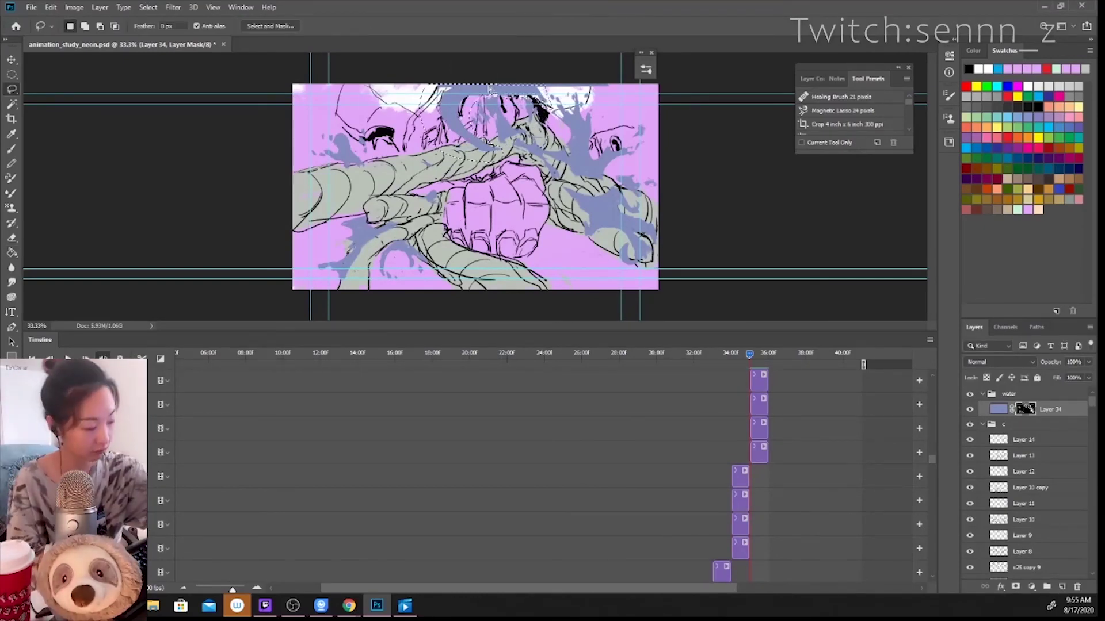
key(g)
click(469, 118)
key(l)
drag(493, 104, 512, 86)
key(g)
click(502, 95)
key(l)
key(b)
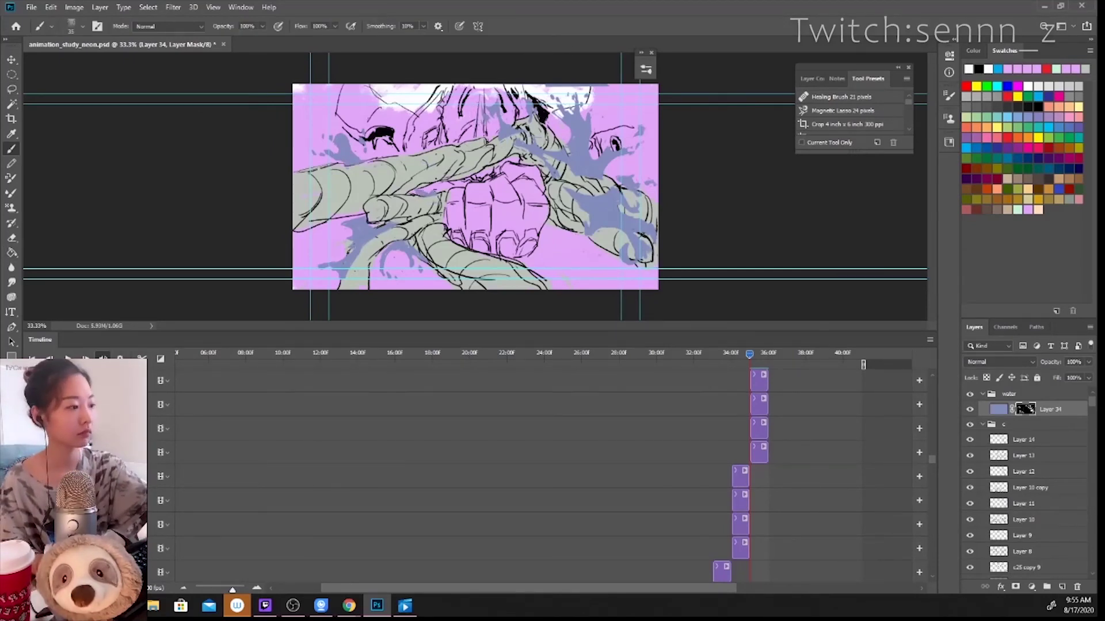
Select cc1-1 copy 32's mask and paint white highlights into the purple fill on the fist and the faces.
mouse_move(932, 459)
mouse_down()
mouse_move(933, 523)
mouse_move(932, 461)
mouse_up()
click(759, 526)
click(1026, 572)
key(x)
drag(452, 191, 449, 227)
drag(411, 119, 407, 151)
drag(344, 112, 362, 129)
drag(444, 132, 450, 94)
drag(429, 138, 425, 145)
mouse_move(474, 186)
mouse_down()
mouse_move(468, 213)
mouse_move(529, 166)
mouse_up()
drag(509, 100, 515, 123)
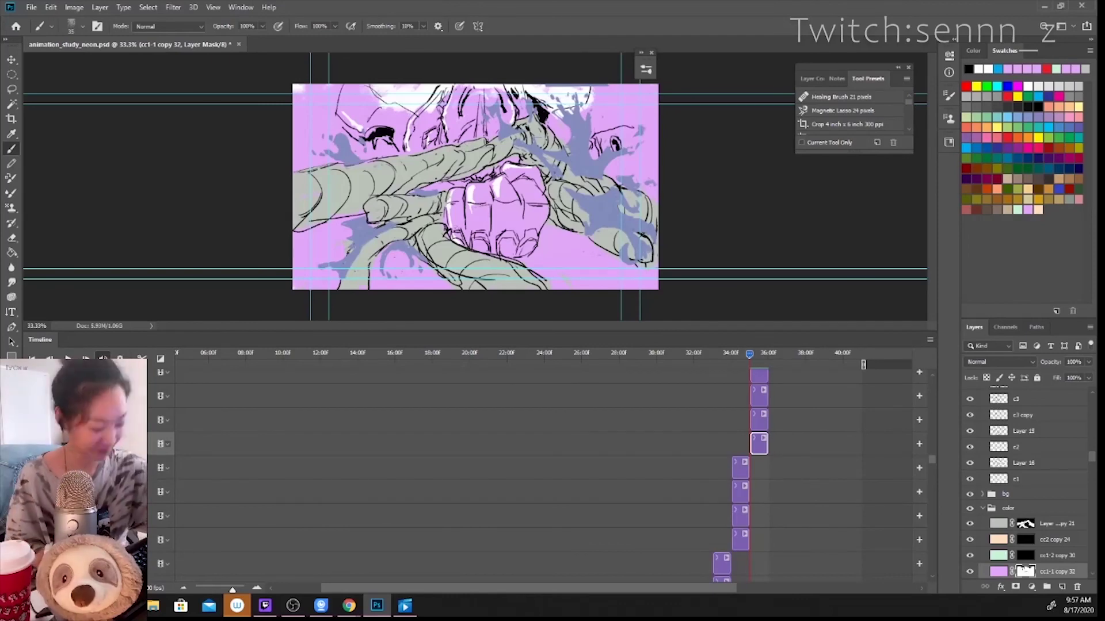
Add further white highlights along the fist's knuckles and lower edge on cc1-1 copy 32's mask.
drag(518, 186, 525, 202)
drag(537, 236, 528, 252)
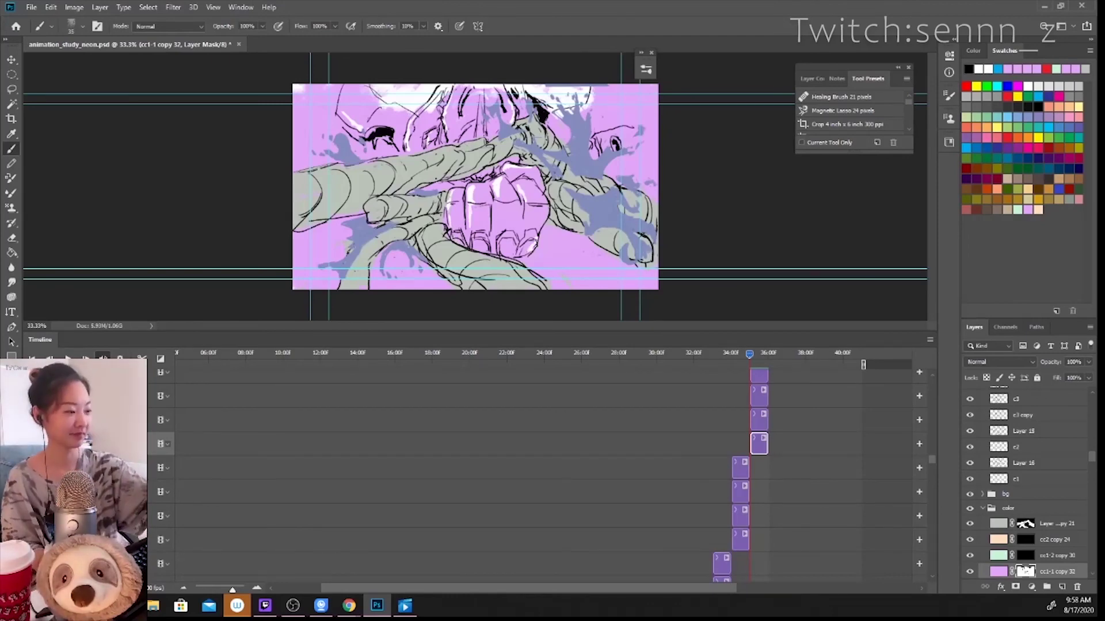
drag(533, 167, 544, 183)
mouse_move(748, 362)
mouse_down()
mouse_move(737, 365)
mouse_move(749, 366)
mouse_up()
Select the c25 copy 8 ink layer and draw the first clothing fold lines beside the fist with a smaller brush.
drag(932, 459, 932, 390)
click(759, 496)
key(bracketleft)
key(bracketleft)
key(ctrl+z)
drag(587, 252, 553, 280)
drag(564, 230, 545, 239)
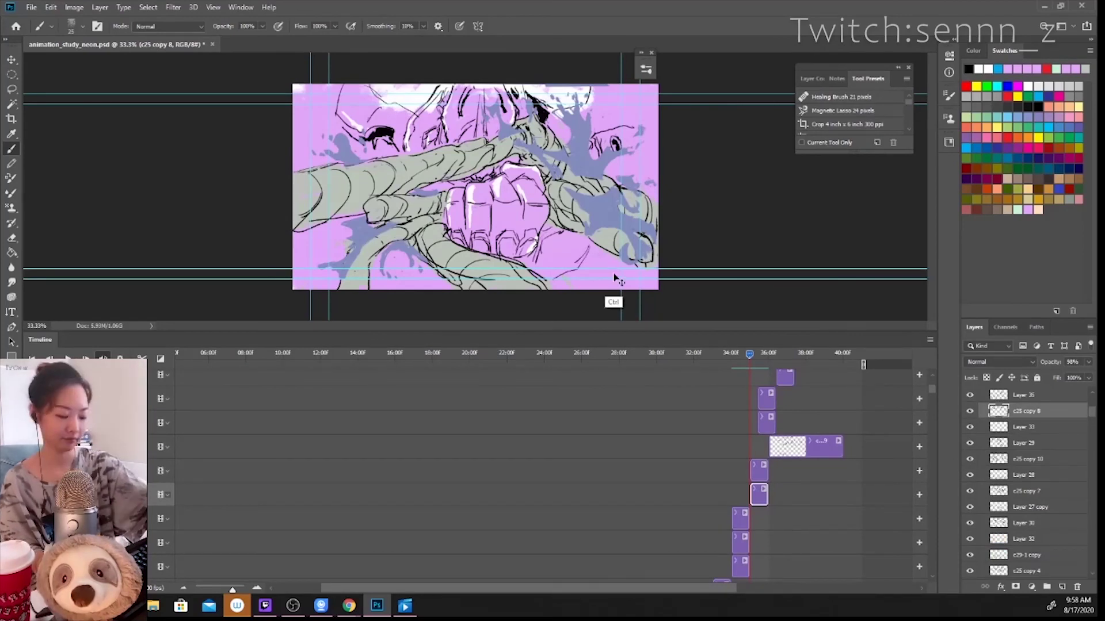
Draw contour lines on the left and right faces and extend the fold lines below the right-hand rope.
drag(336, 96, 331, 122)
mouse_move(333, 124)
mouse_down()
mouse_move(349, 135)
mouse_move(322, 165)
mouse_up()
drag(625, 126, 648, 123)
drag(600, 249, 590, 264)
drag(581, 273, 596, 288)
drag(575, 232, 543, 258)
drag(539, 260, 535, 274)
key(ctrl+z)
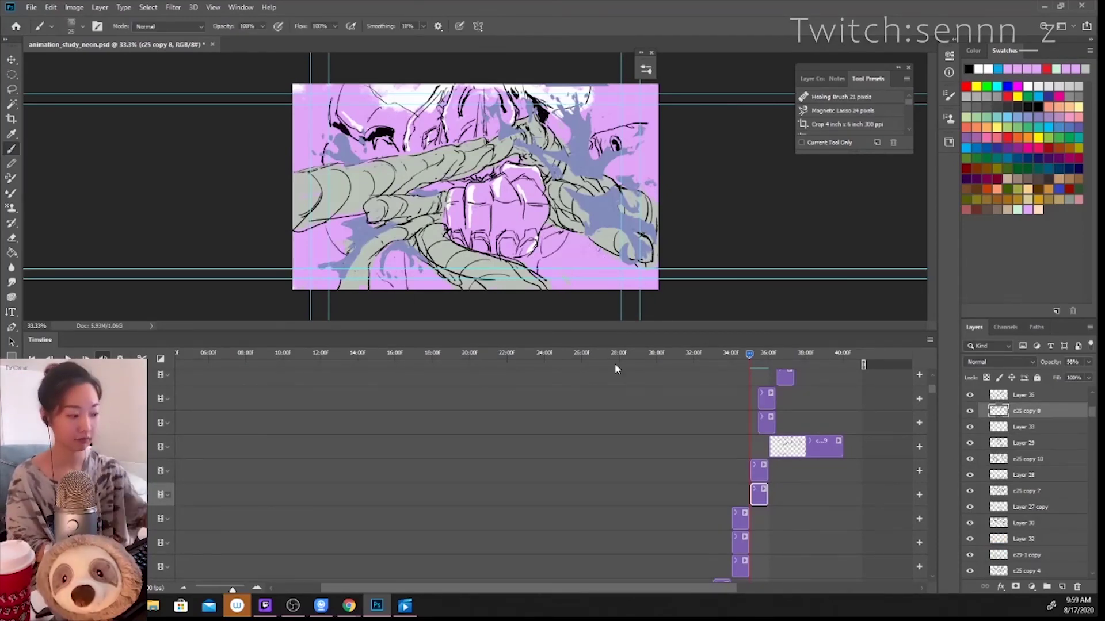
Fill in the clothing folds between the fist and the lower-right corner with more ink lines, plus a short stroke at the lower left.
mouse_move(580, 232)
mouse_down()
mouse_move(550, 285)
mouse_move(577, 269)
mouse_up()
key(ctrl+z)
drag(409, 281, 429, 289)
drag(611, 254, 599, 289)
mouse_move(587, 255)
mouse_down()
mouse_move(562, 289)
mouse_move(538, 267)
mouse_up()
mouse_move(549, 212)
mouse_down()
mouse_move(536, 246)
mouse_move(562, 284)
mouse_up()
drag(582, 235, 573, 275)
drag(603, 252, 595, 261)
mouse_move(597, 250)
mouse_down()
mouse_move(582, 288)
mouse_move(552, 268)
mouse_up()
Ink additional strokes beside the left-hand ropes, on the left head, and along the right face's outer edge.
key(e)
key(b)
drag(335, 225, 347, 243)
drag(369, 87, 388, 117)
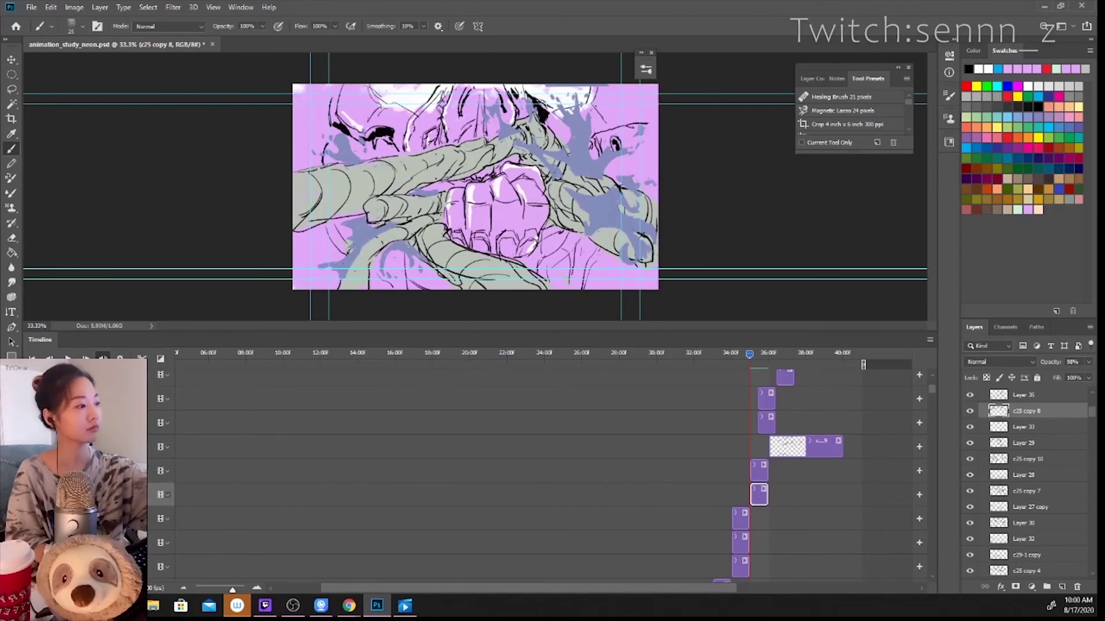
drag(595, 105, 610, 123)
drag(650, 125, 655, 167)
Finish the lower-right folds and the small ink marks where the rope meets the fist, touching up with the eraser.
drag(603, 247, 592, 258)
drag(578, 234, 566, 247)
drag(443, 182, 439, 191)
drag(436, 182, 441, 189)
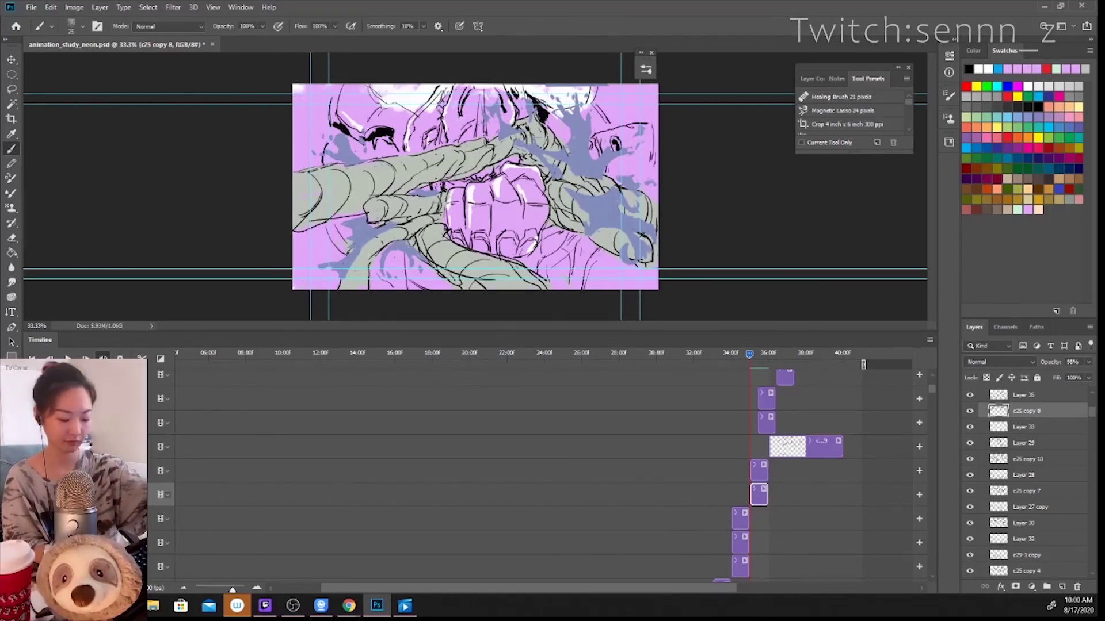
key(e)
key(b)
key(e)
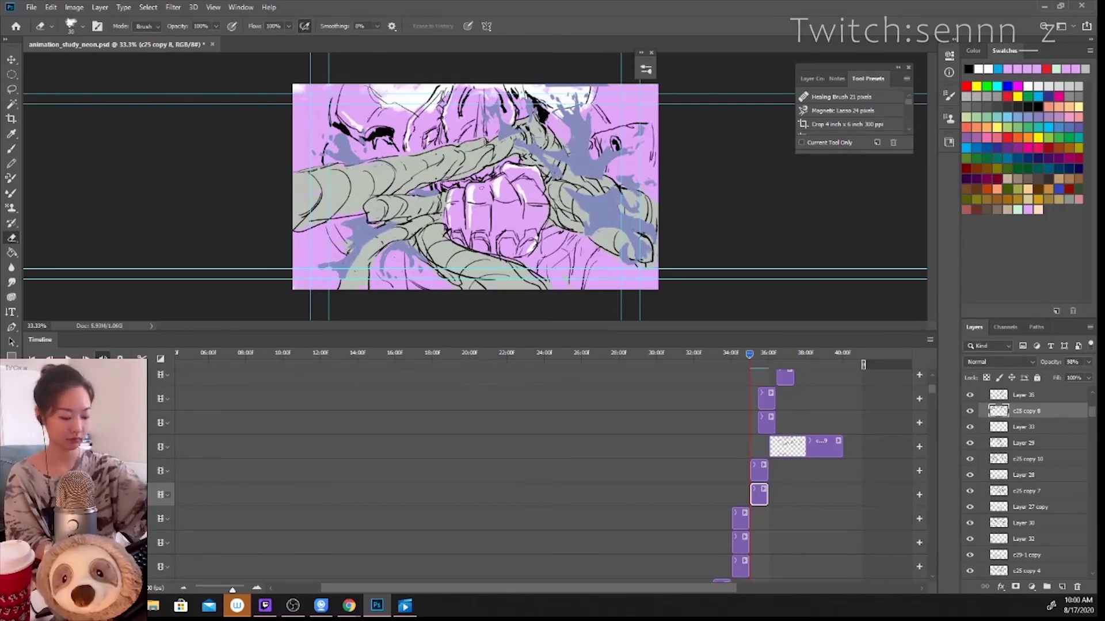
Lasso the upper rope's ink on Layer 35, stretch and skew it with Free Transform, and deselect.
drag(749, 353, 746, 357)
click(759, 470)
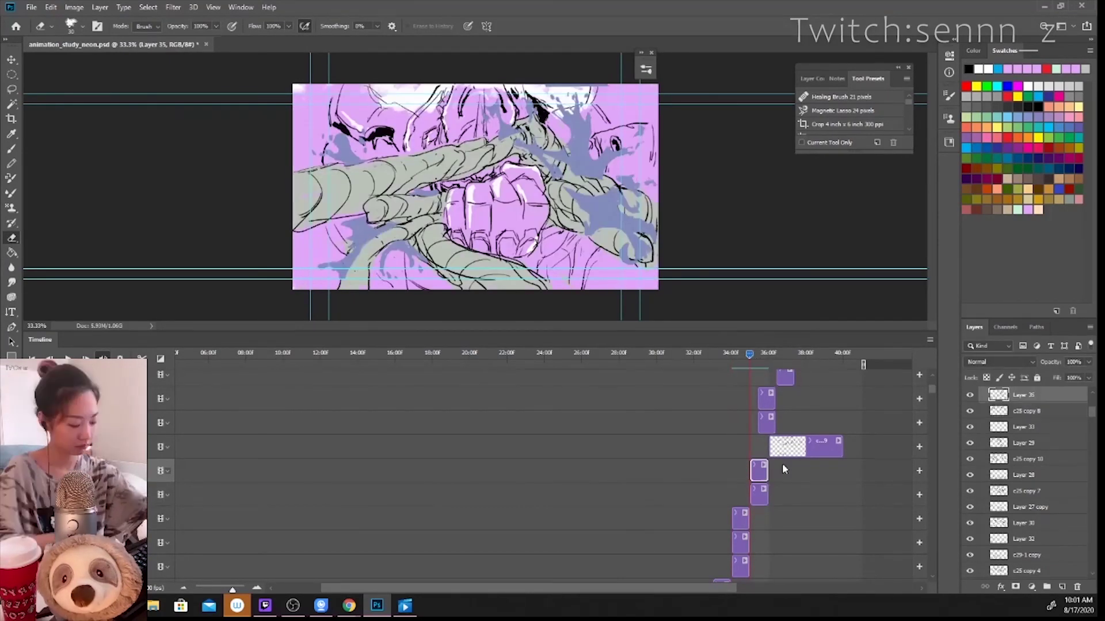
key(l)
mouse_move(566, 135)
mouse_down()
mouse_move(487, 174)
mouse_move(529, 109)
mouse_move(588, 131)
mouse_up()
key(ctrl+t)
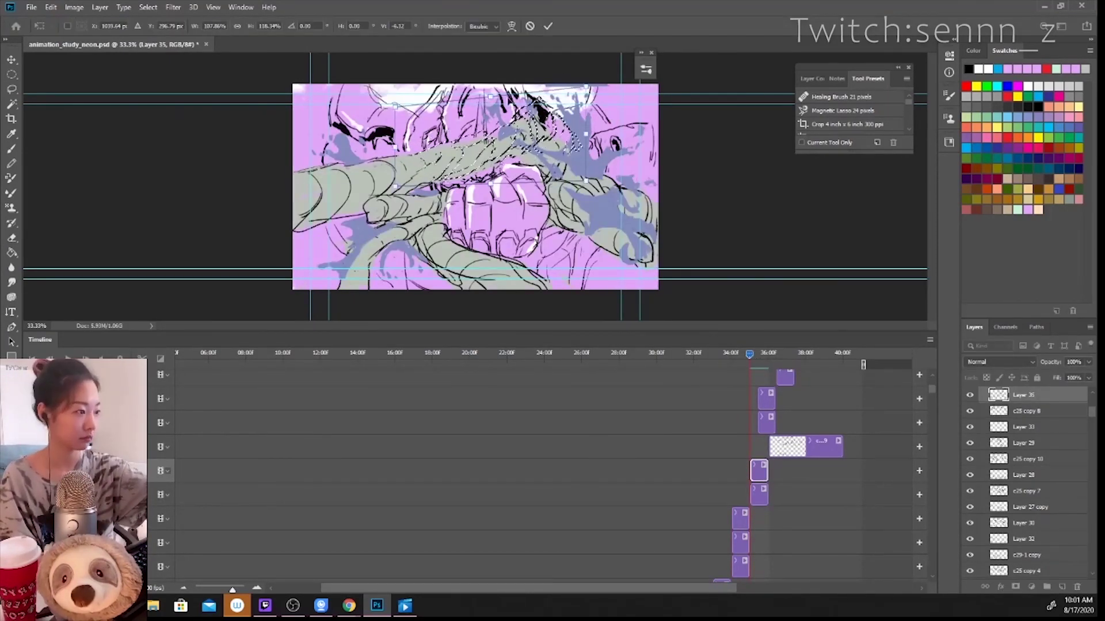
key(Return)
key(ctrl+d)
Erase stray ink around the upper rope's reshaped end and select c25 copy 8.
key(b)
key(e)
key(alt+bracketleft)
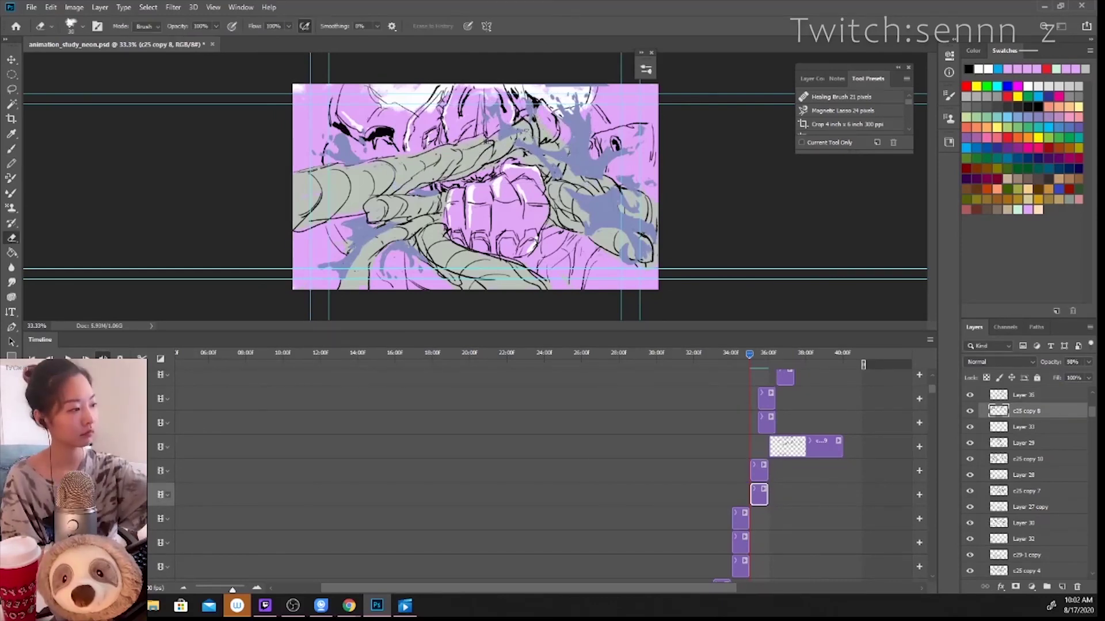
Select Layer 20 copy 21's mask and touch up the grey rope fill around the upper-right rope.
drag(932, 390, 932, 455)
click(759, 505)
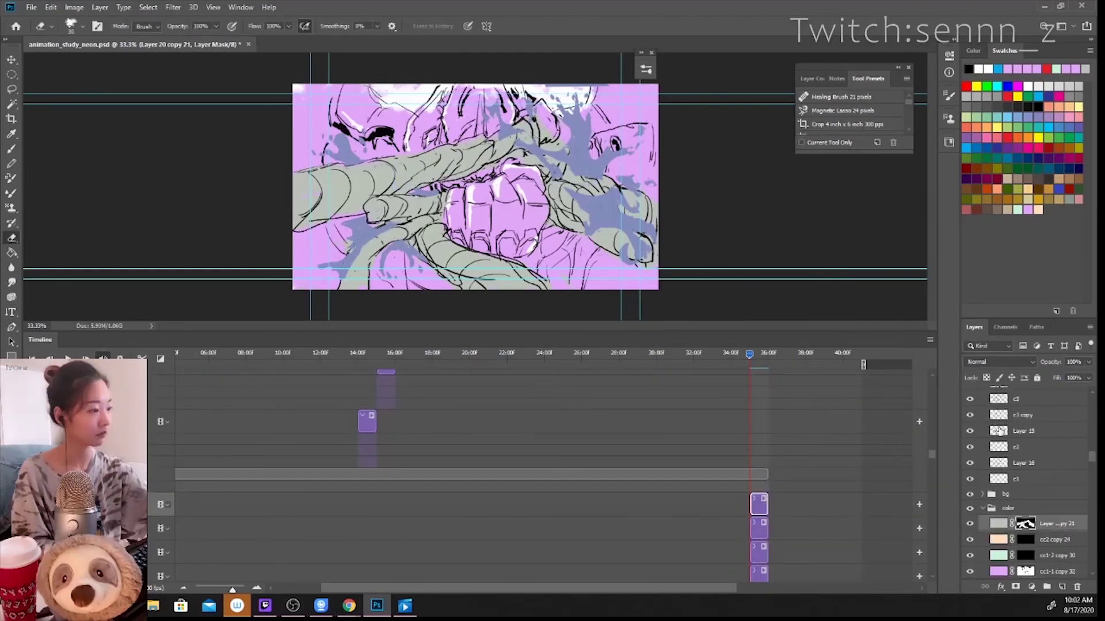
key(b)
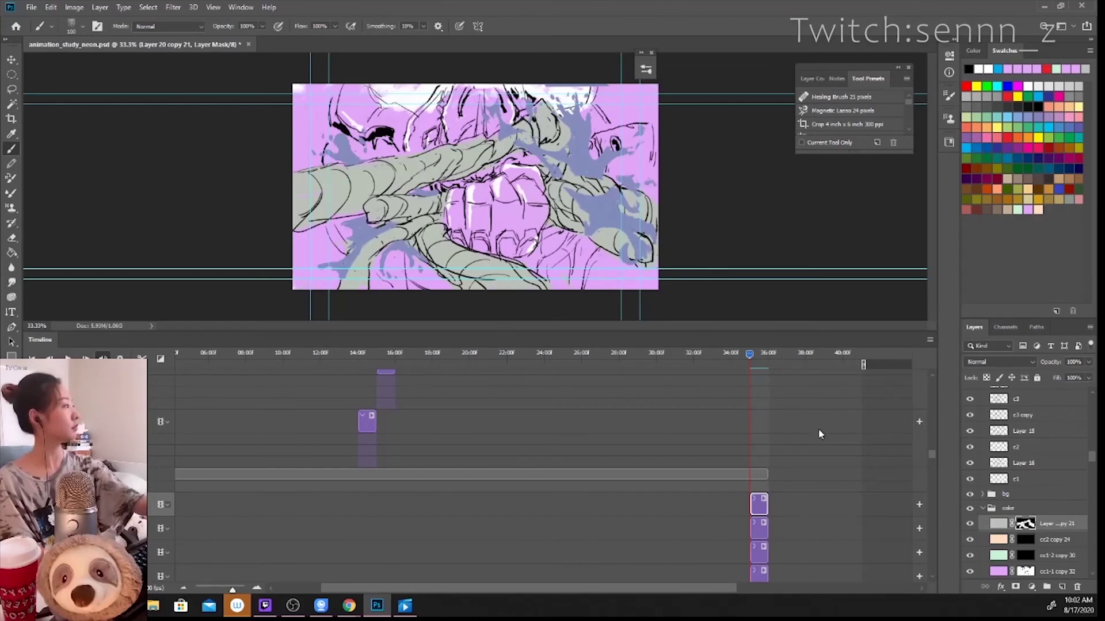
Return to Layer 35 and touch up the upper-right rope's ink with a much smaller brush.
click(747, 355)
drag(932, 454, 944, 386)
click(759, 531)
key(bracketleft)
key(bracketleft)
key(bracketleft)
key(bracketleft)
key(bracketleft)
key(bracketleft)
key(bracketleft)
key(bracketleft)
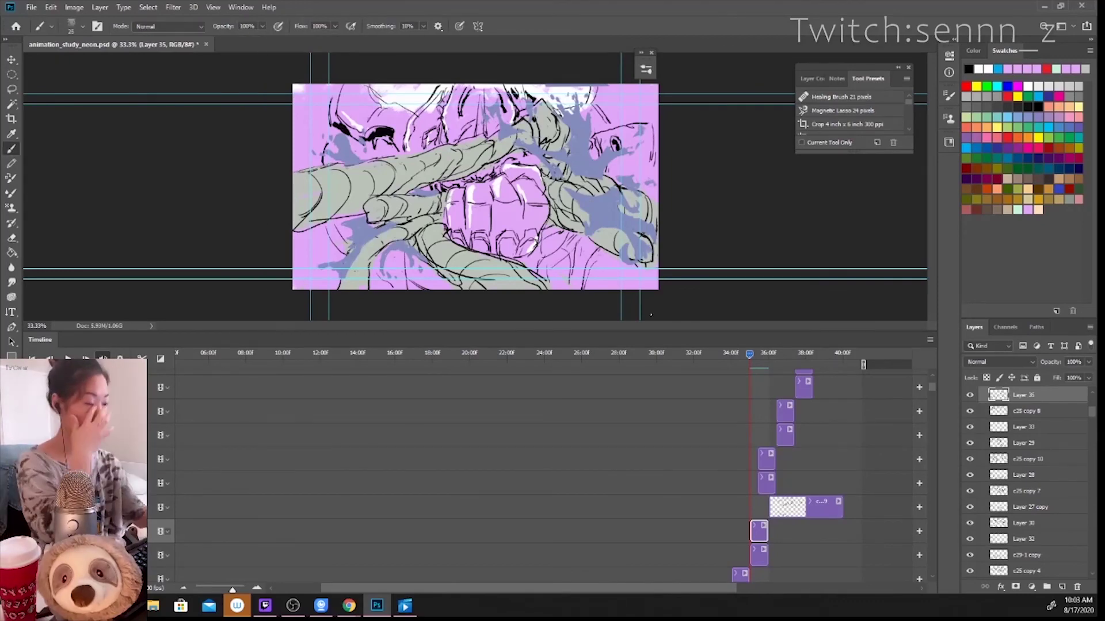
mouse_move(749, 354)
mouse_down()
mouse_move(763, 354)
mouse_move(751, 355)
mouse_up()
key(l)
click(759, 555)
Go to the 36-second frame, hide sketch Layer 9, and reduce c25 copy 9's opacity to 79%.
click(768, 354)
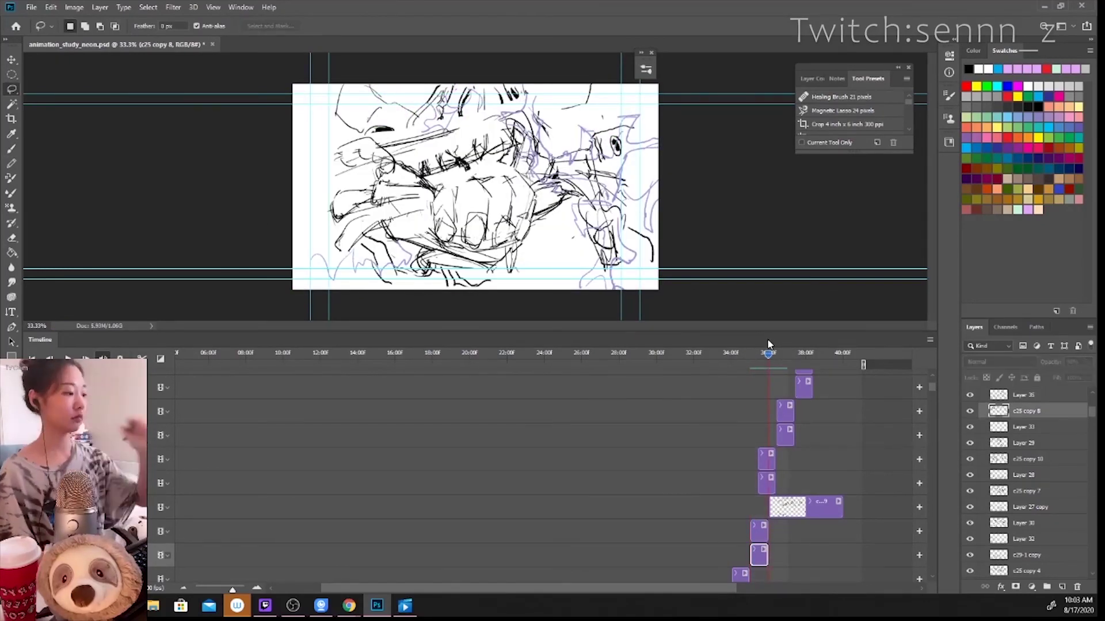
click(767, 483)
click(1088, 362)
mouse_move(1086, 375)
mouse_down()
mouse_move(1077, 376)
mouse_move(1088, 377)
mouse_up()
click(767, 459)
click(1088, 362)
click(969, 395)
click(1022, 410)
click(1027, 426)
click(1088, 362)
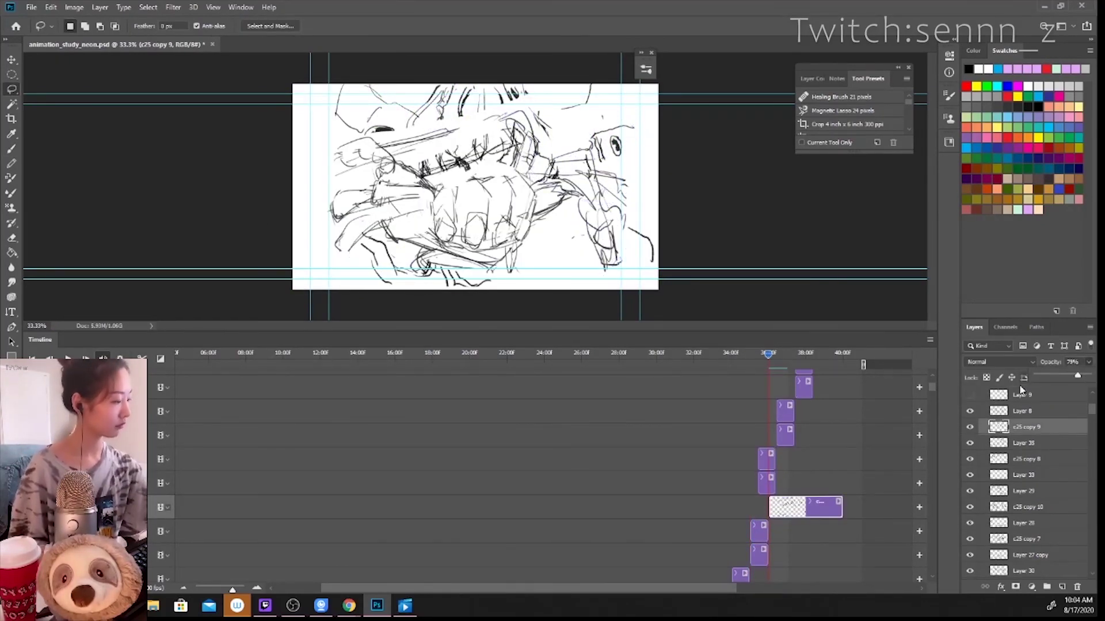
Duplicate the 35-second frame's four colour layers and shift the copies to the 36-second frame.
click(1022, 411)
drag(932, 389, 924, 461)
click(759, 465)
drag(1094, 457, 1093, 458)
shift+click(1056, 552)
key(ctrl+j)
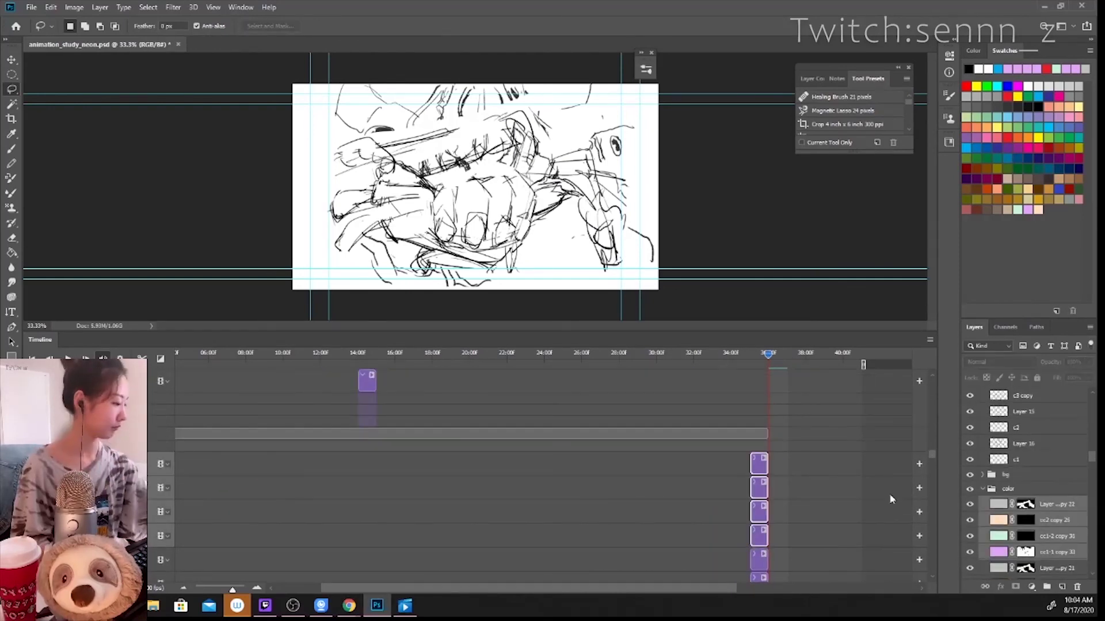
drag(760, 467, 777, 467)
Paint out the old white highlights over the faces and below the fist on cc1-1 copy 33's mask.
click(1026, 553)
key(b)
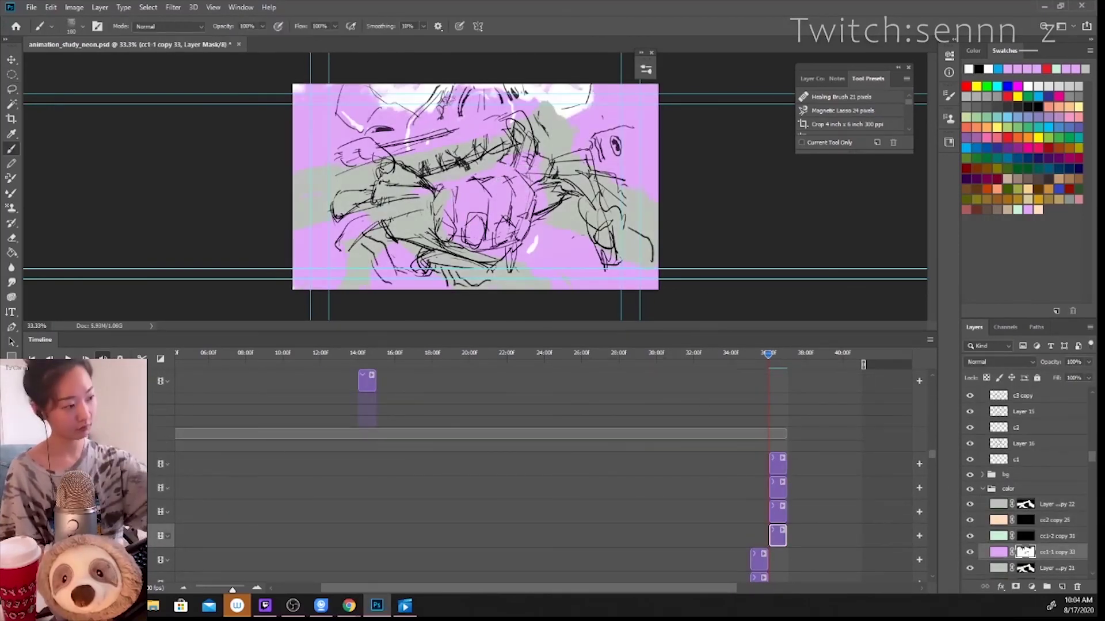
click(1025, 535)
Rework Layer 20 copy 22's mask, clearing the old grey shapes and painting grey over the sketched upper and right-hand ropes.
click(1027, 505)
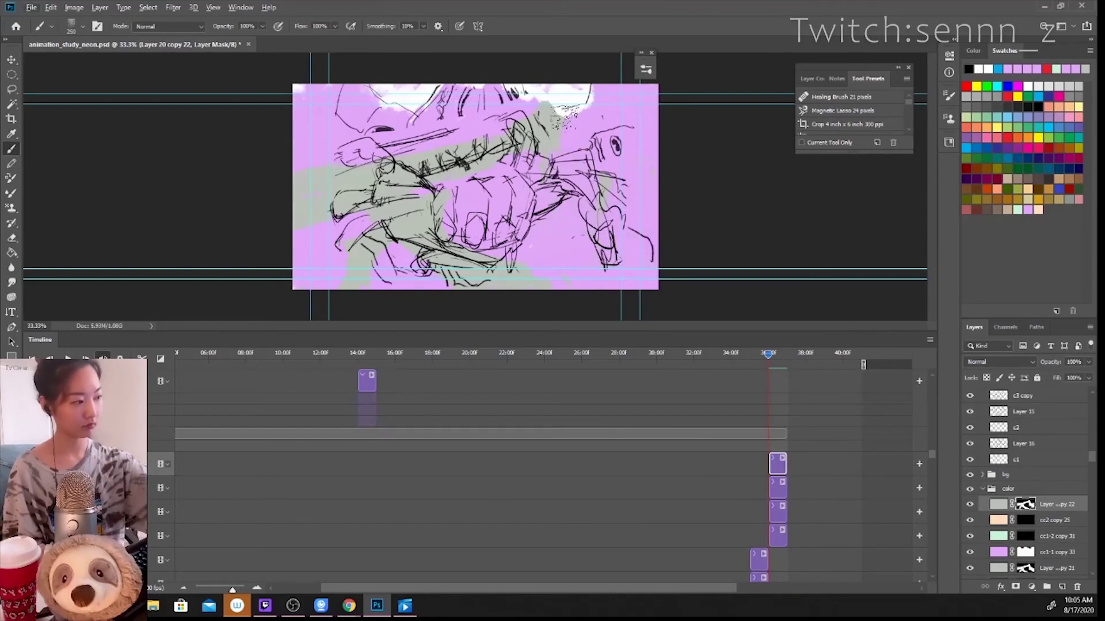
drag(455, 143, 605, 232)
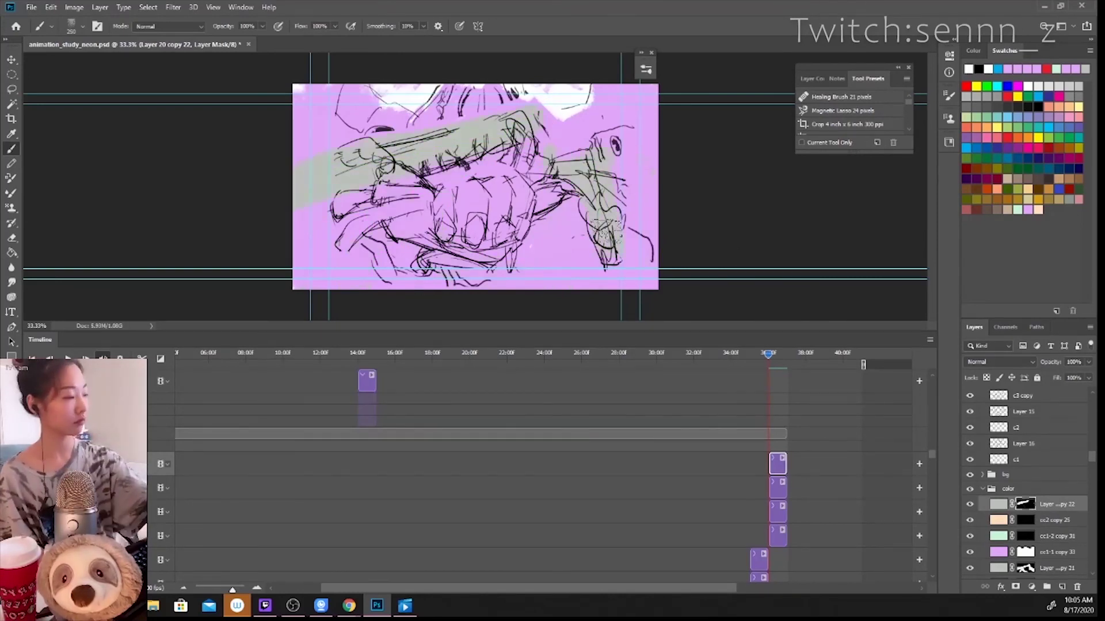